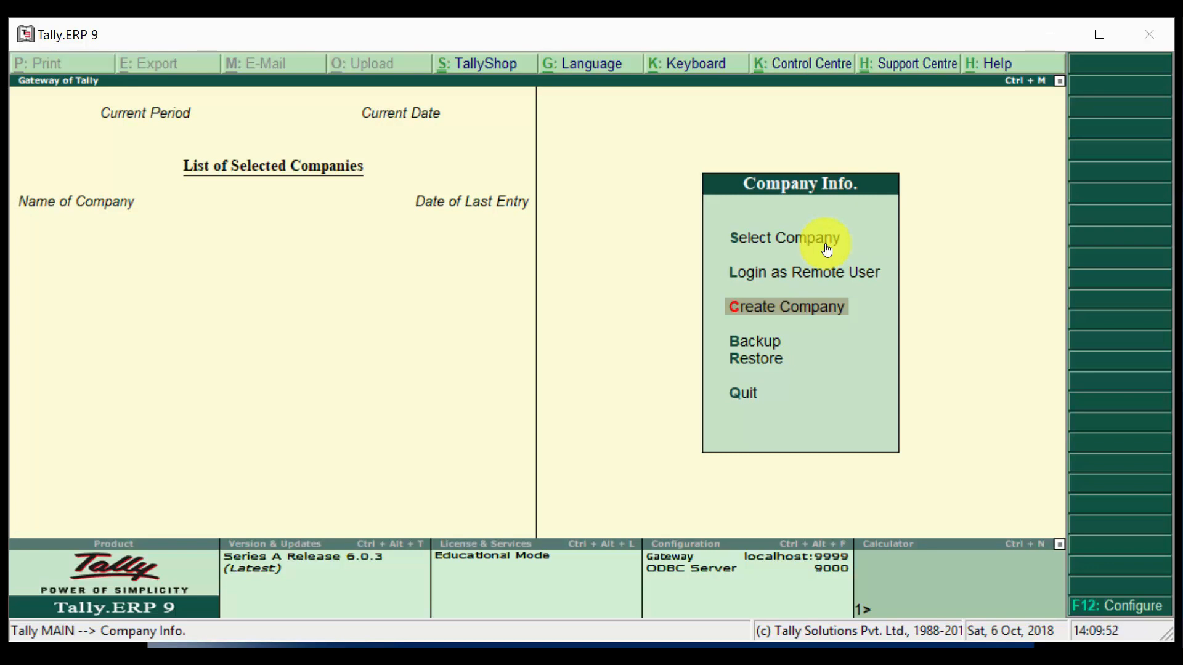
- Start a new company and set its data directory to d:\Tally\Data
{"action": "key", "text": "Return"}
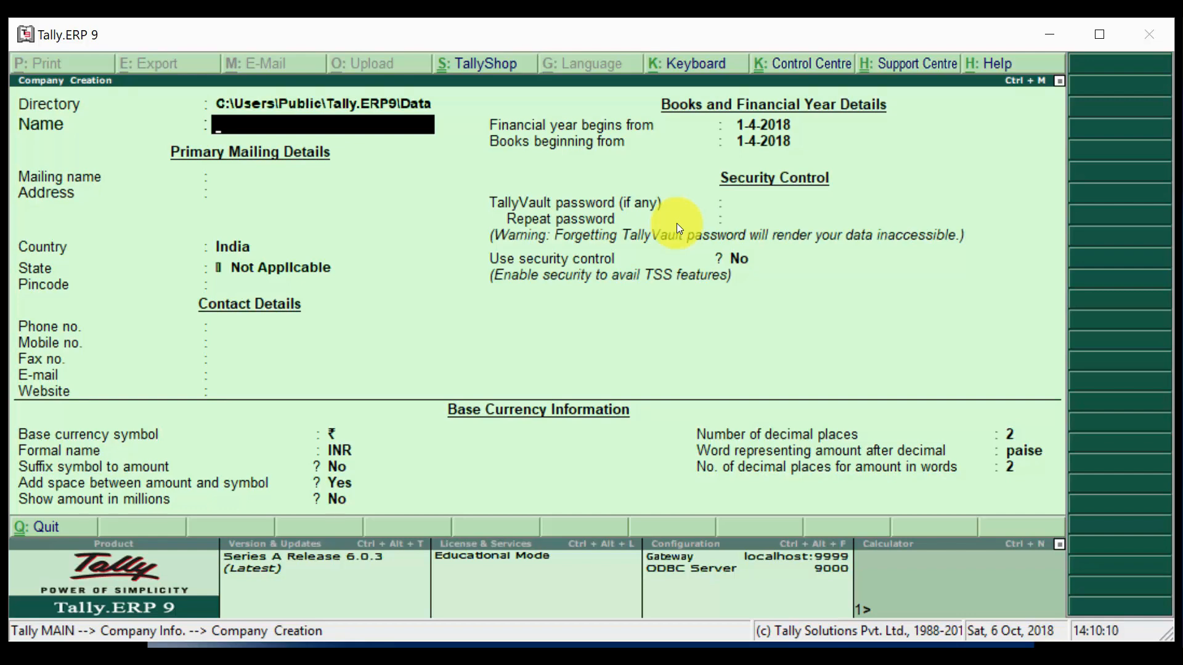
{"action": "key", "text": "BackSpace"}
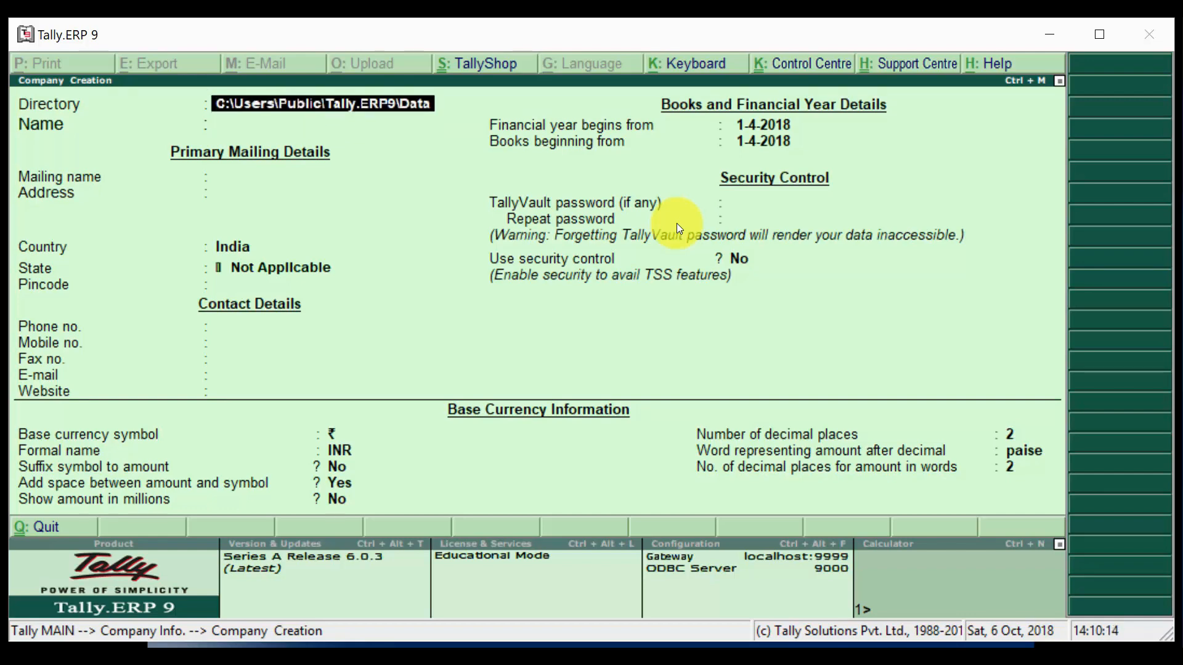
{"action": "type", "text": "d:\\"}
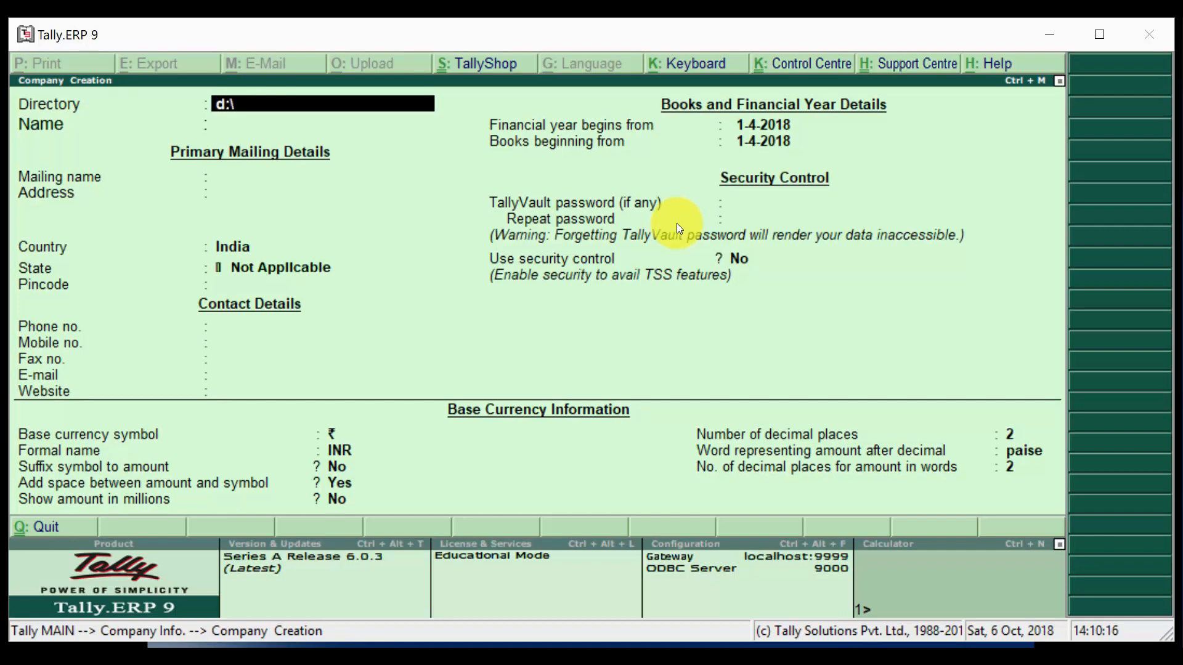
{"action": "type", "text": "Tally\\Data"}
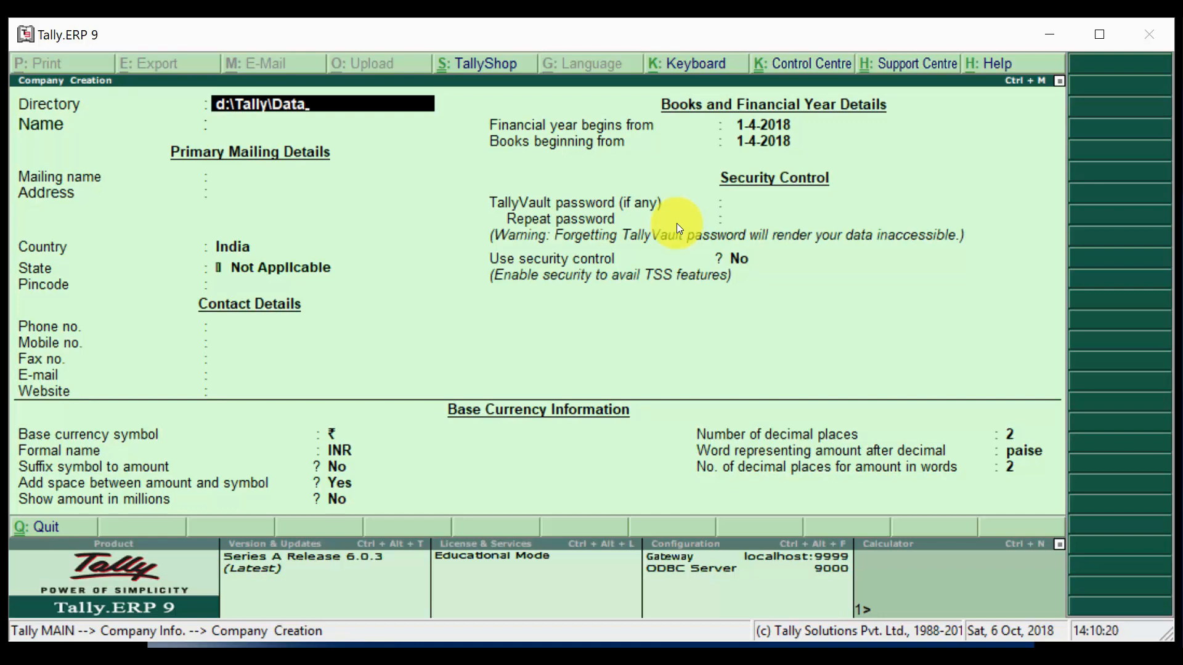
{"action": "key", "text": "Return"}
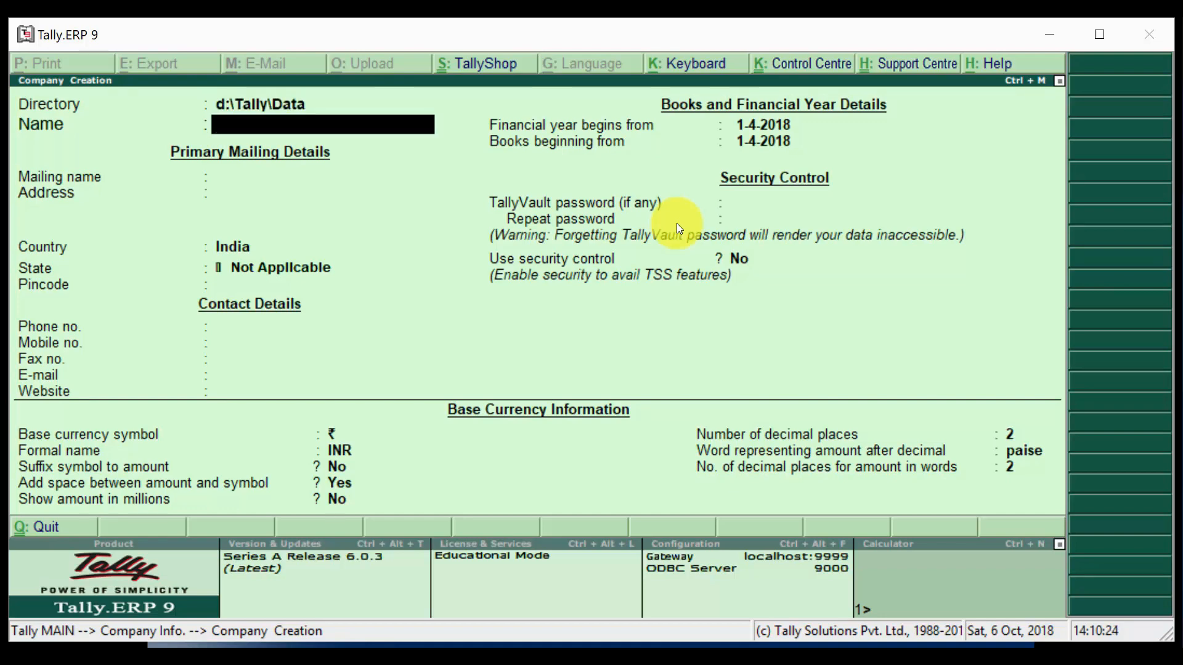
- Name the company 'Collectiva Knowledge Academy', keeping the mailing name the same
{"action": "type", "text": "Collecti"}
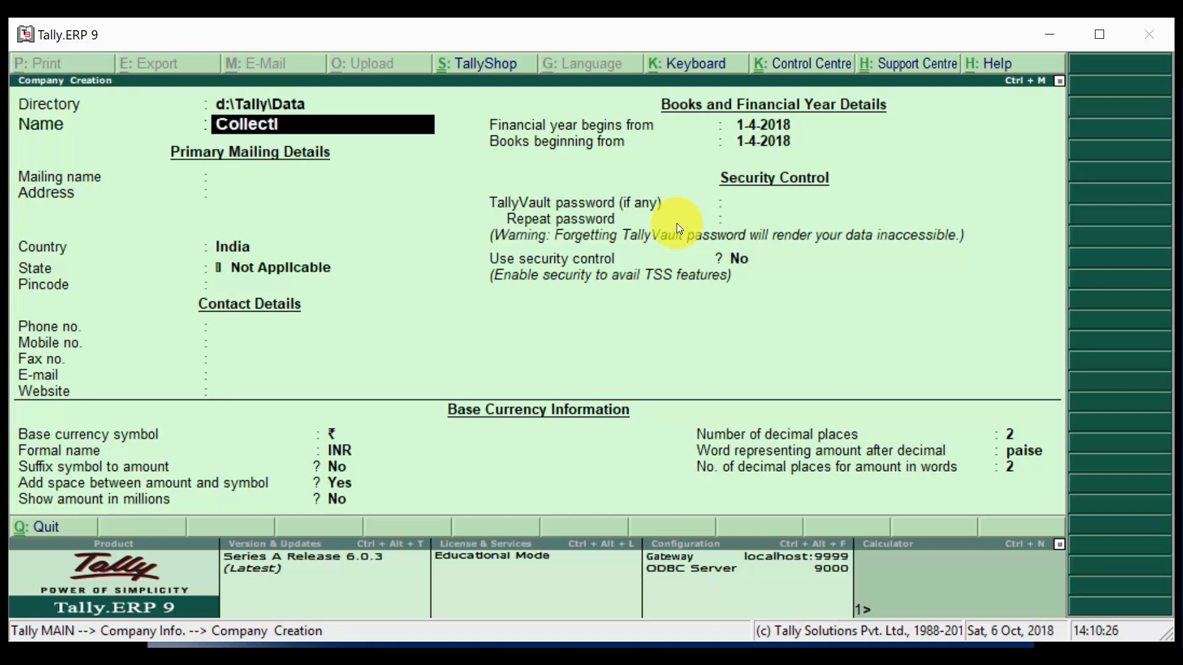
{"action": "type", "text": "va Knowledge A"}
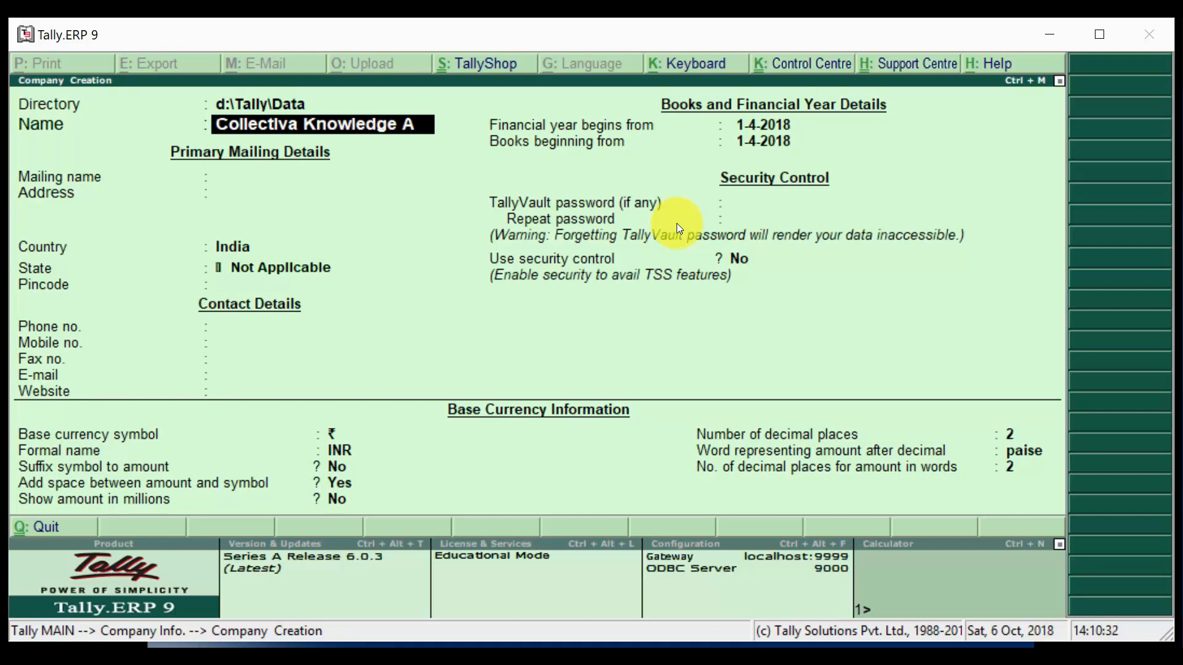
{"action": "type", "text": "cademy"}
{"action": "key", "text": "Return"}
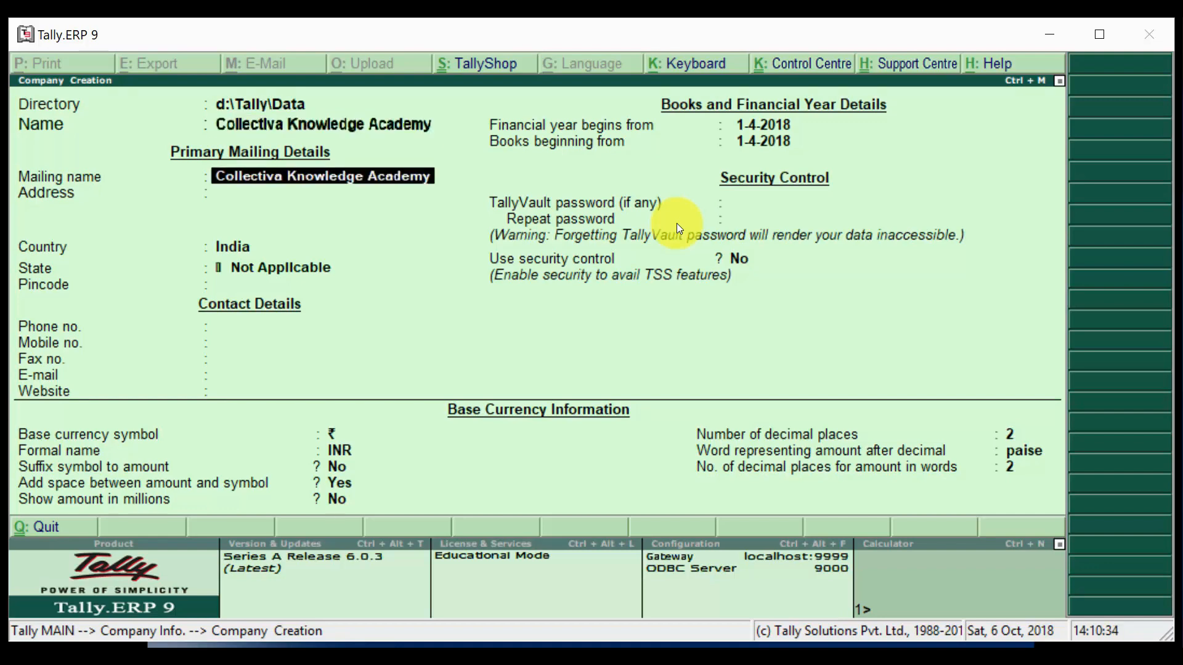
{"action": "key", "text": "Return"}
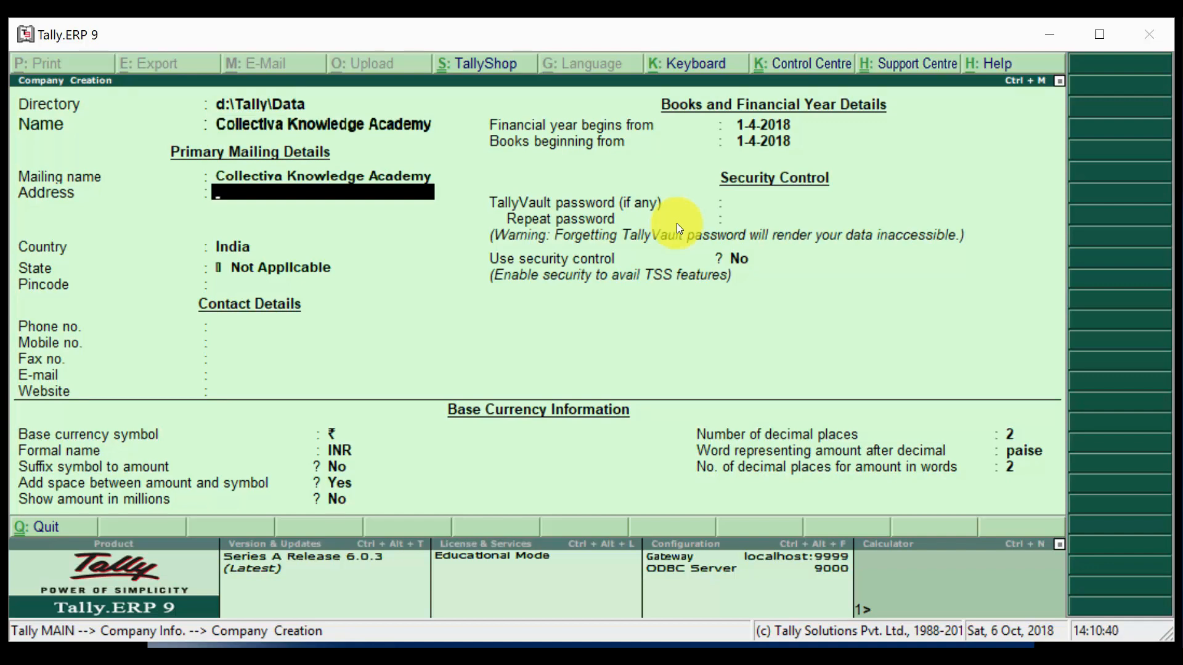
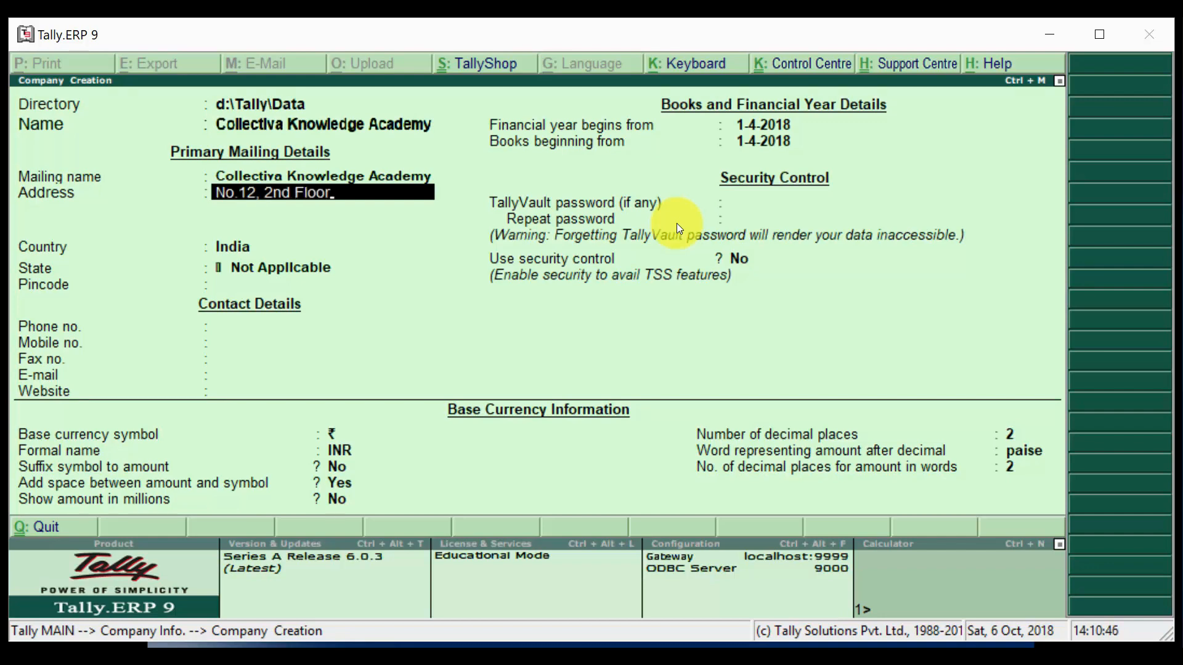
- Enter three address lines, keep country India and choose state Tamil Nadu
{"action": "key", "text": "Return"}
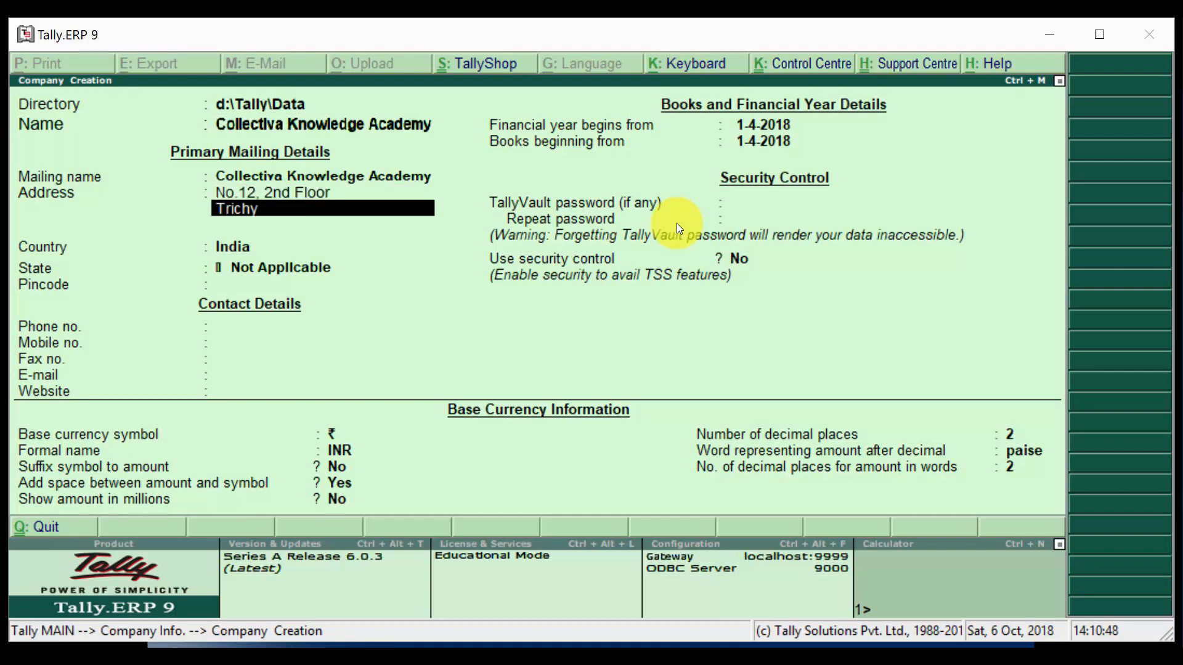
{"action": "key", "text": "Return"}
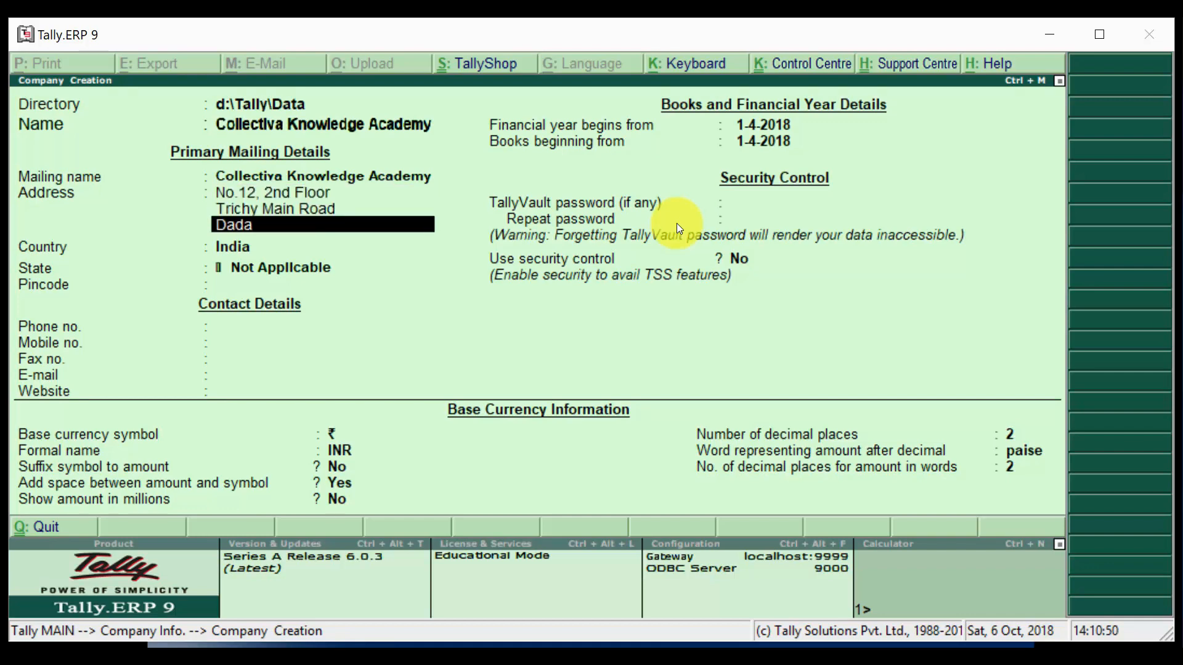
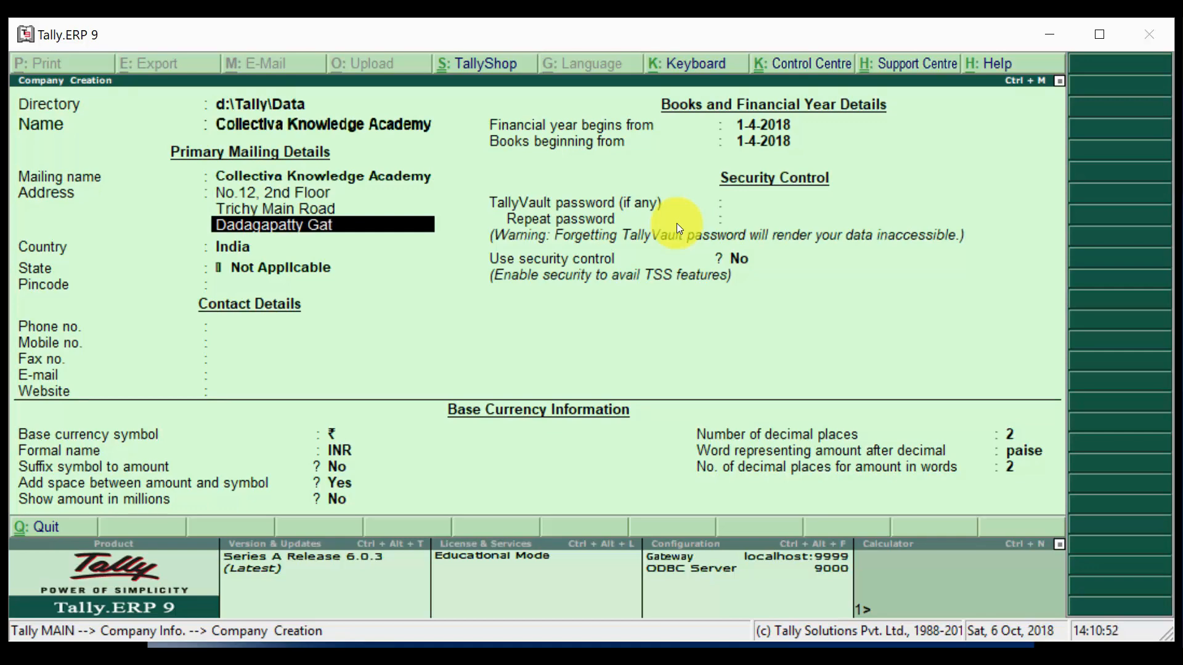
{"action": "key", "text": "Return"}
{"action": "key", "text": "Return"}
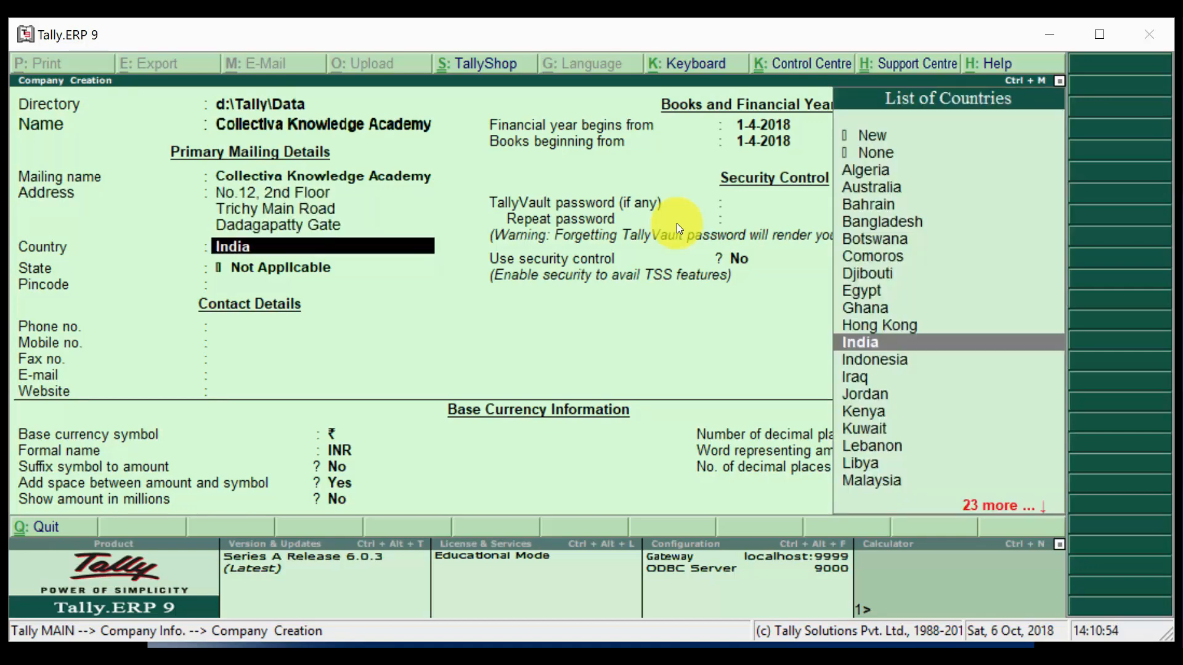
{"action": "key", "text": "Return"}
{"action": "type", "text": "Sa"}
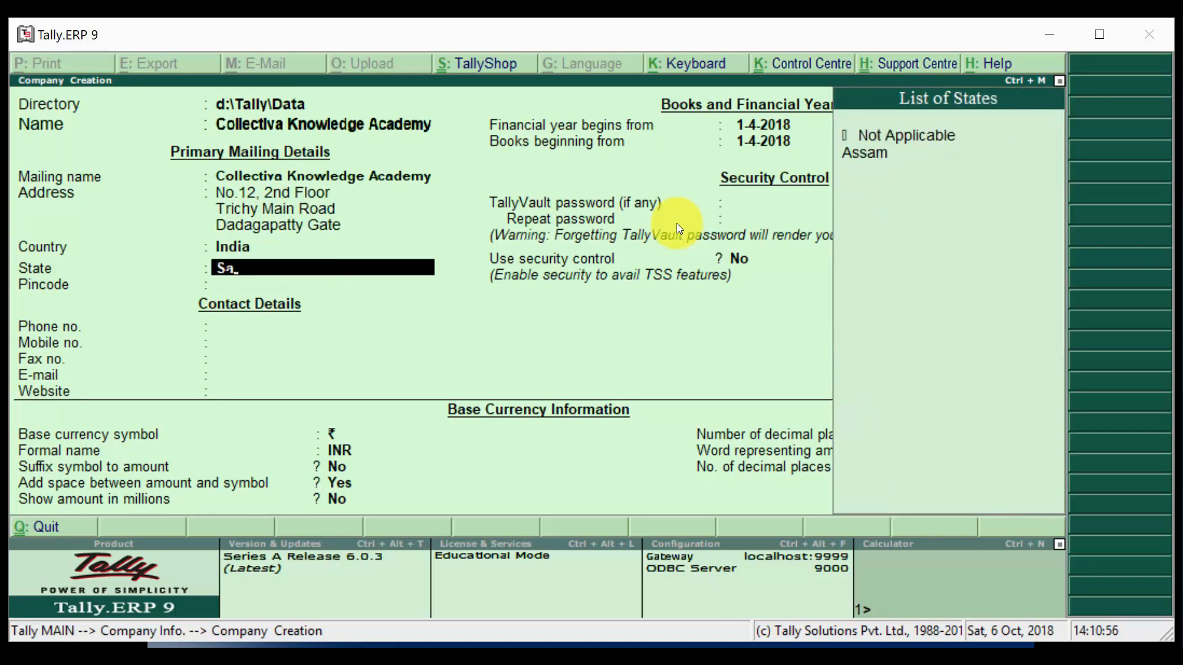
{"action": "key", "text": "BackSpace"}
{"action": "key", "text": "BackSpace"}
{"action": "type", "text": "Ta"}
{"action": "key", "text": "Return"}
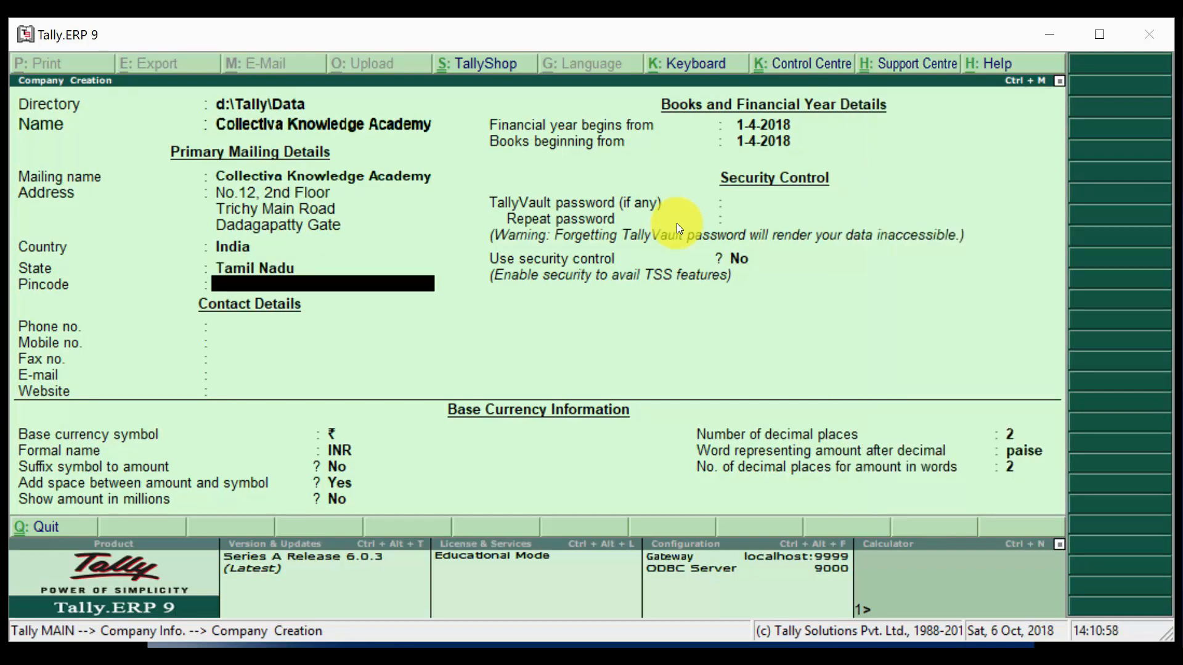
- Add a fourth address line with the city and enter the pincode
{"action": "key", "text": "BackSpace"}
{"action": "key", "text": "BackSpace"}
{"action": "key", "text": "BackSpace"}
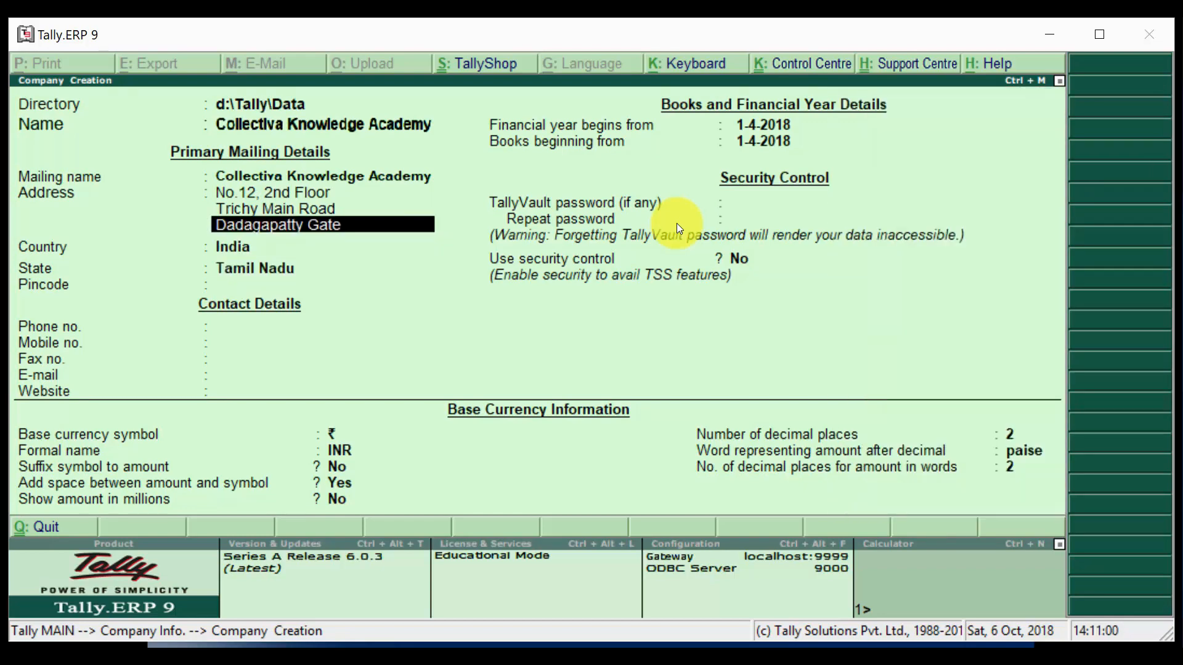
{"action": "key", "text": "Return"}
{"action": "type", "text": "Salem"}
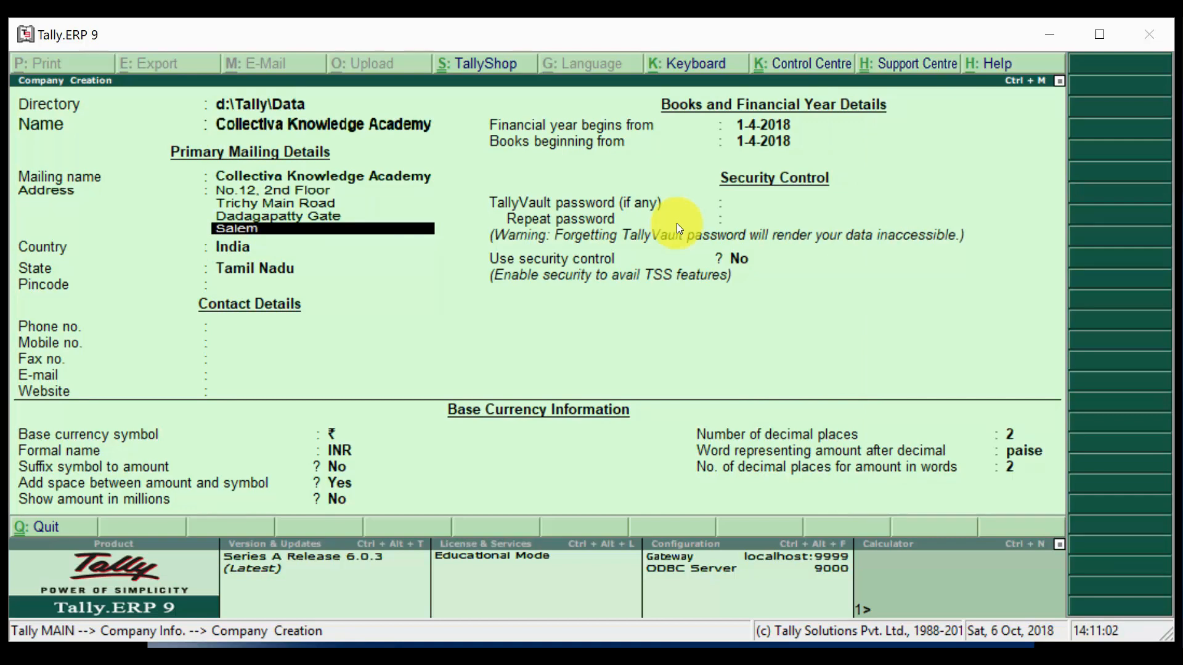
{"action": "key", "text": "Return"}
{"action": "key", "text": "Return"}
{"action": "key", "text": "Return"}
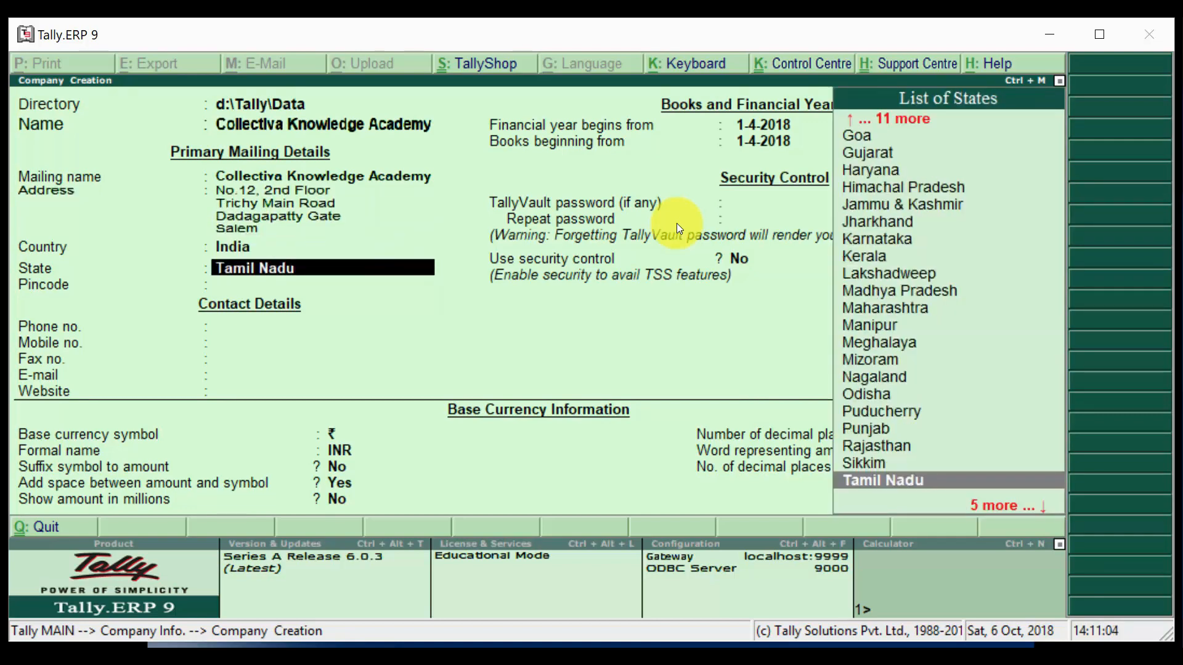
{"action": "key", "text": "Return"}
{"action": "type", "text": "636006"}
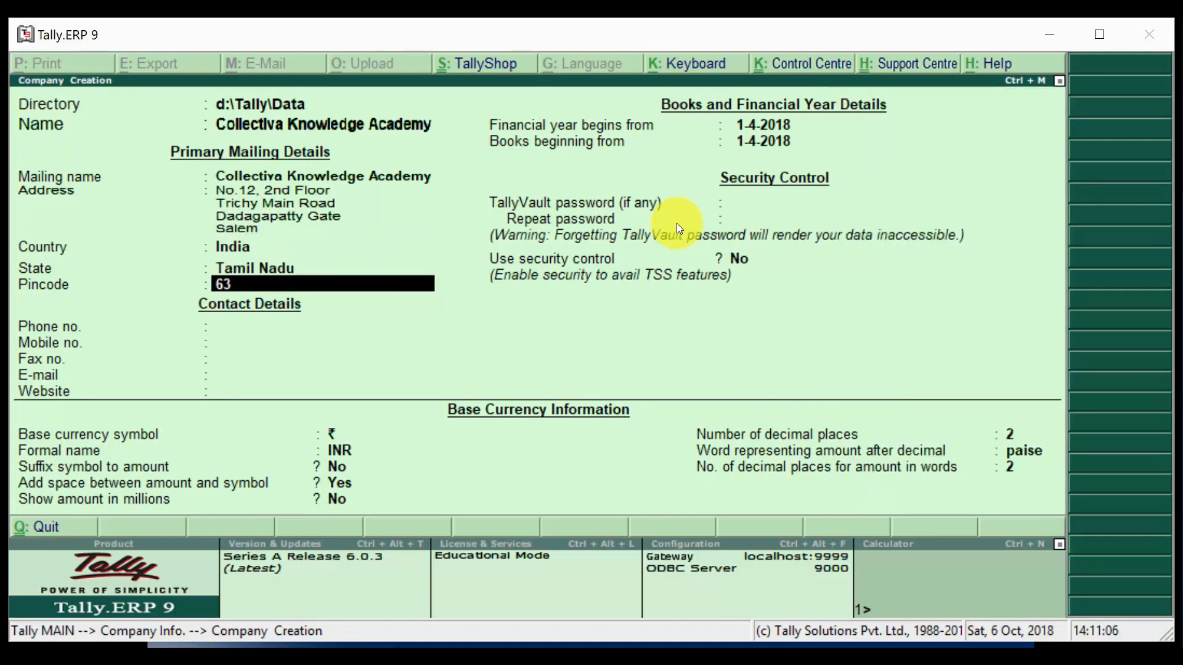
{"action": "key", "text": "Return"}
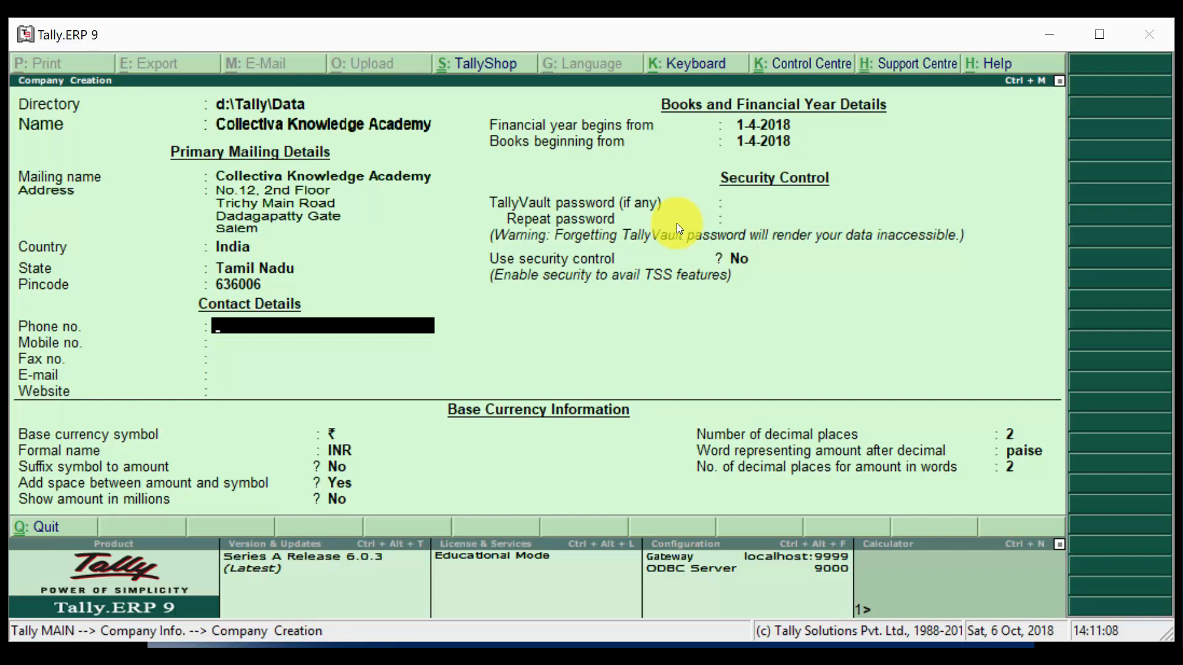
{"action": "key", "text": "Return"}
{"action": "key", "text": "Return"}
{"action": "key", "text": "Return"}
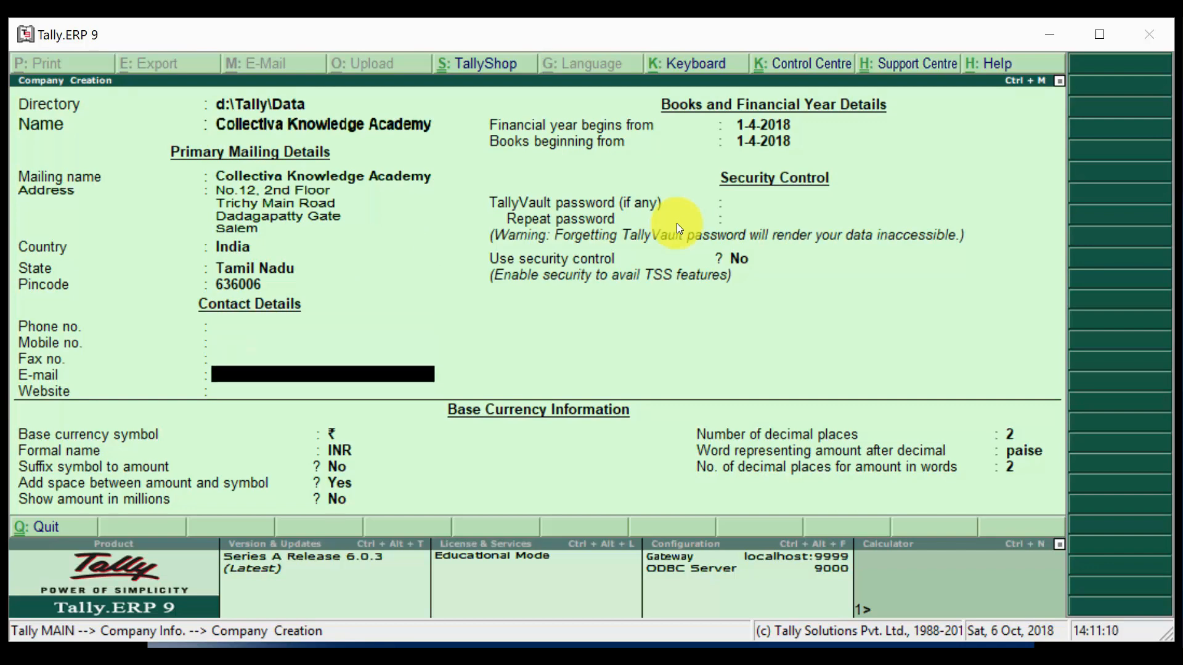
{"action": "key", "text": "Return"}
{"action": "type", "text": "http://cka.c"}
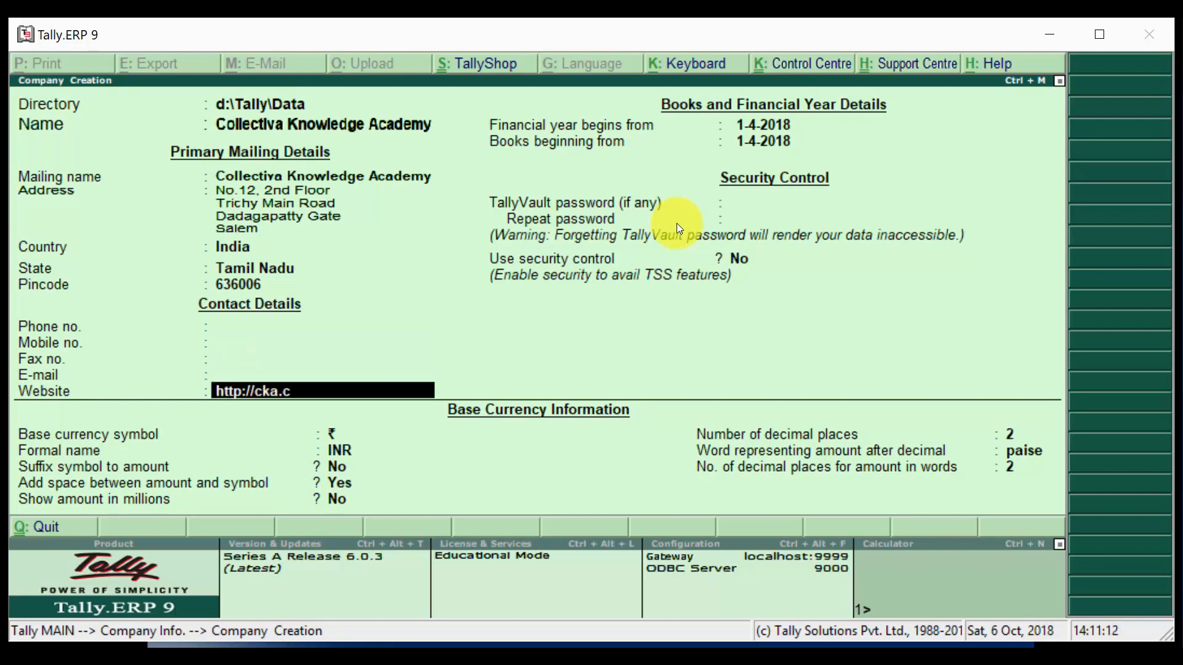
{"action": "type", "text": "ollectiva.in"}
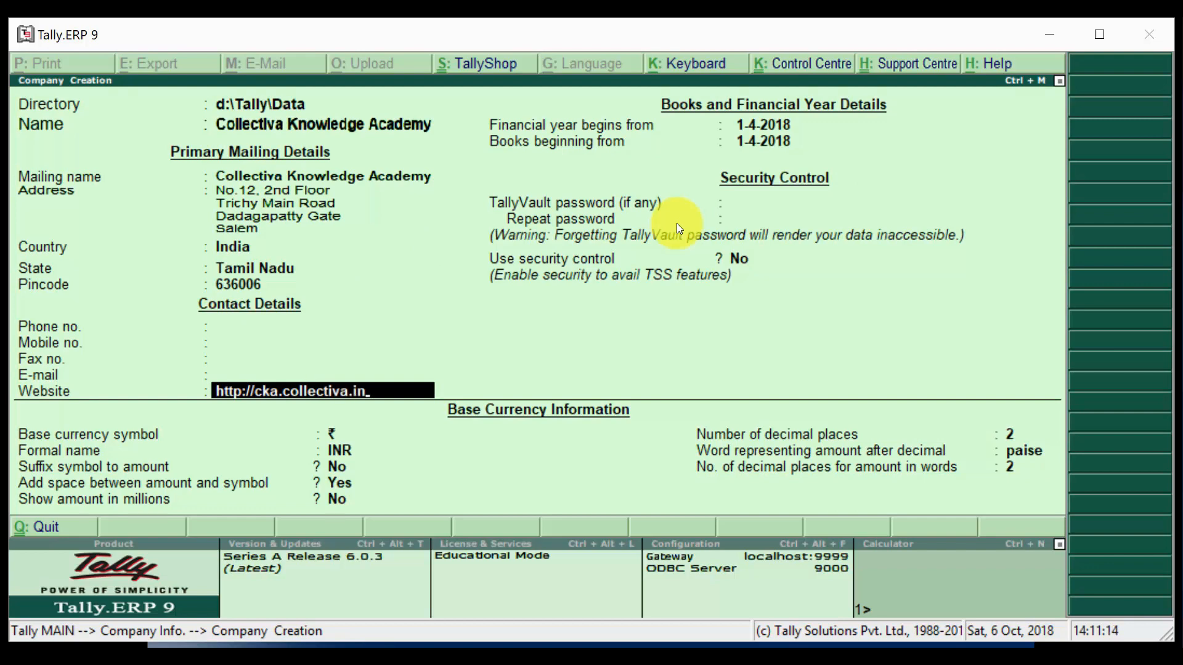
{"action": "key", "text": "Up"}
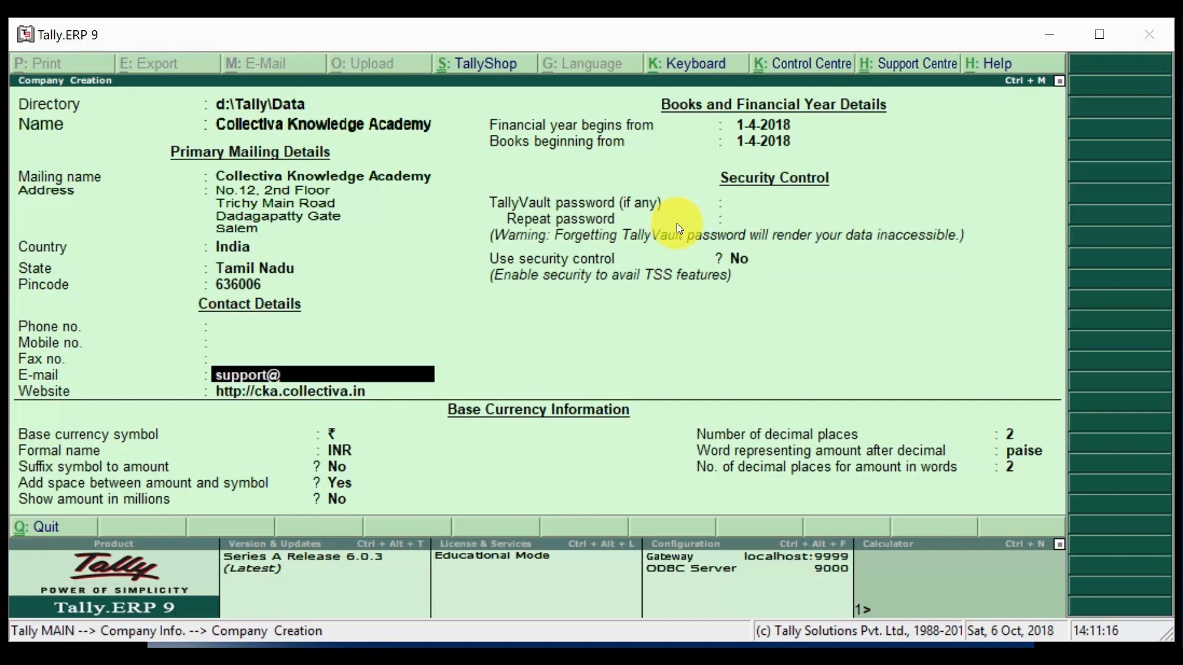
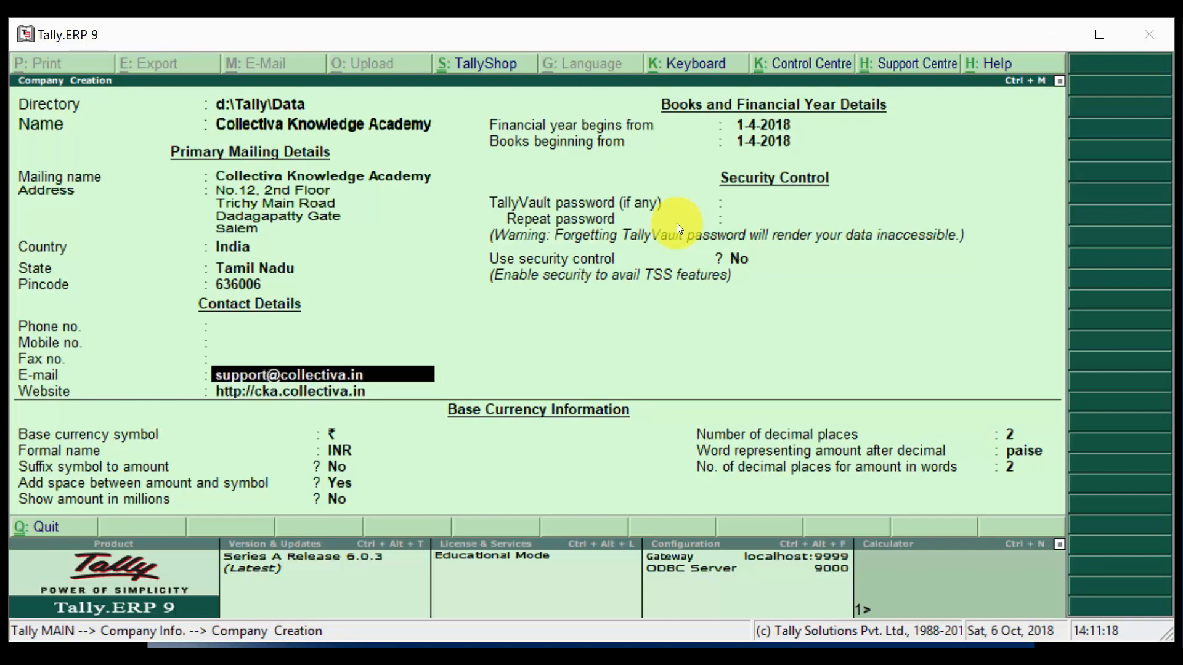
{"action": "key", "text": "Return"}
{"action": "key", "text": "Return"}
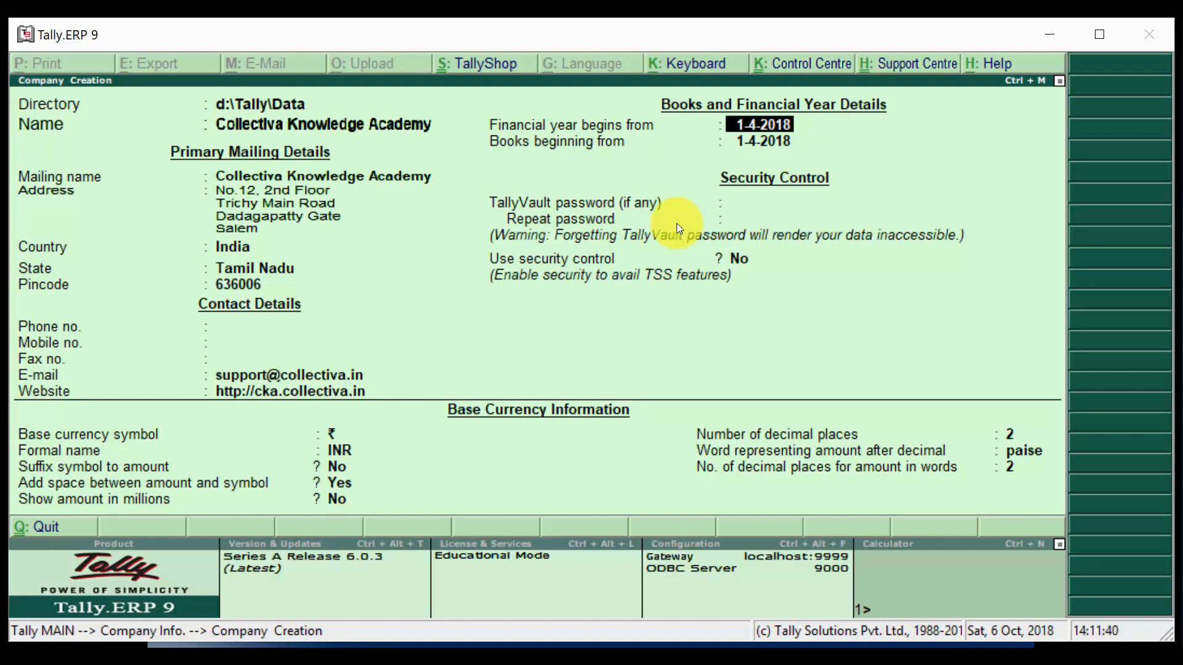
- Keep the financial year start and enter 01-10-2018 as the books beginning date
{"action": "key", "text": "Return"}
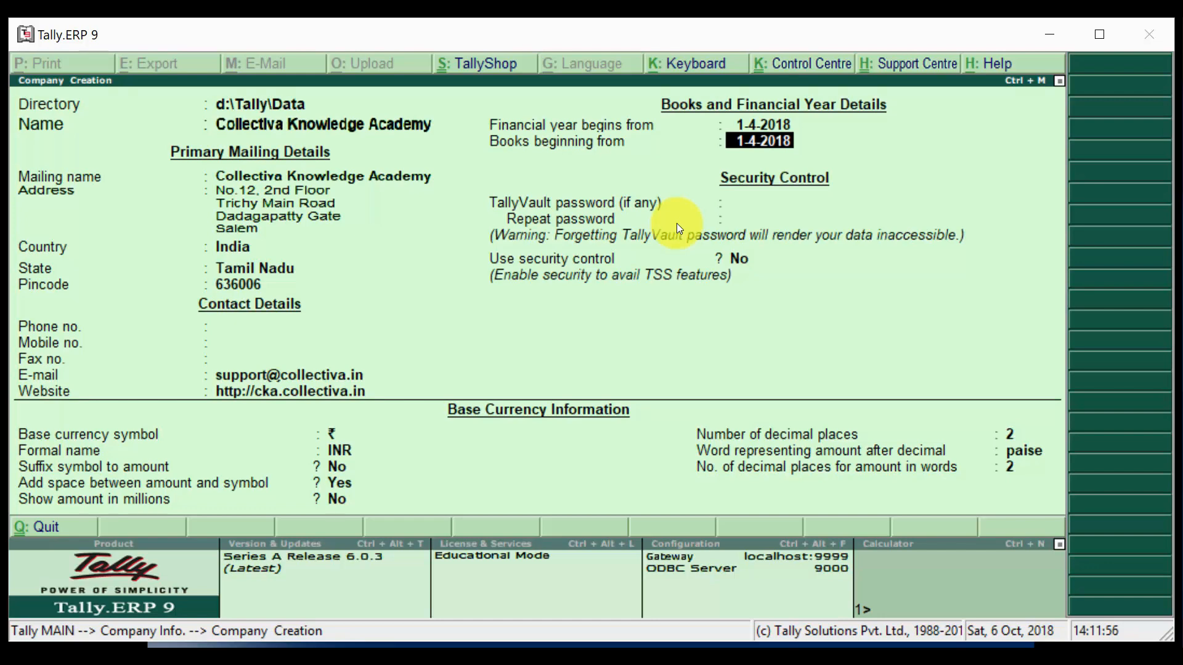
{"action": "type", "text": "01-10-2018"}
- Confirm the 1-10-2018 books date to create the company, then quit Tally
{"action": "key", "text": "Return"}
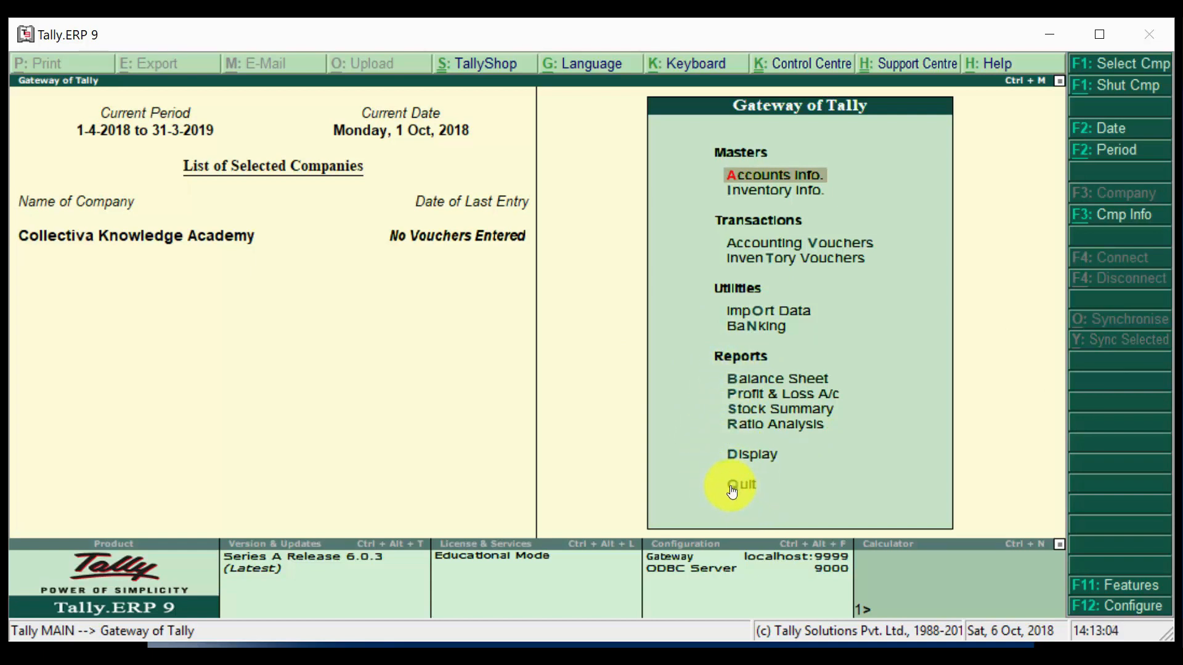
{"action": "key", "text": "Escape"}
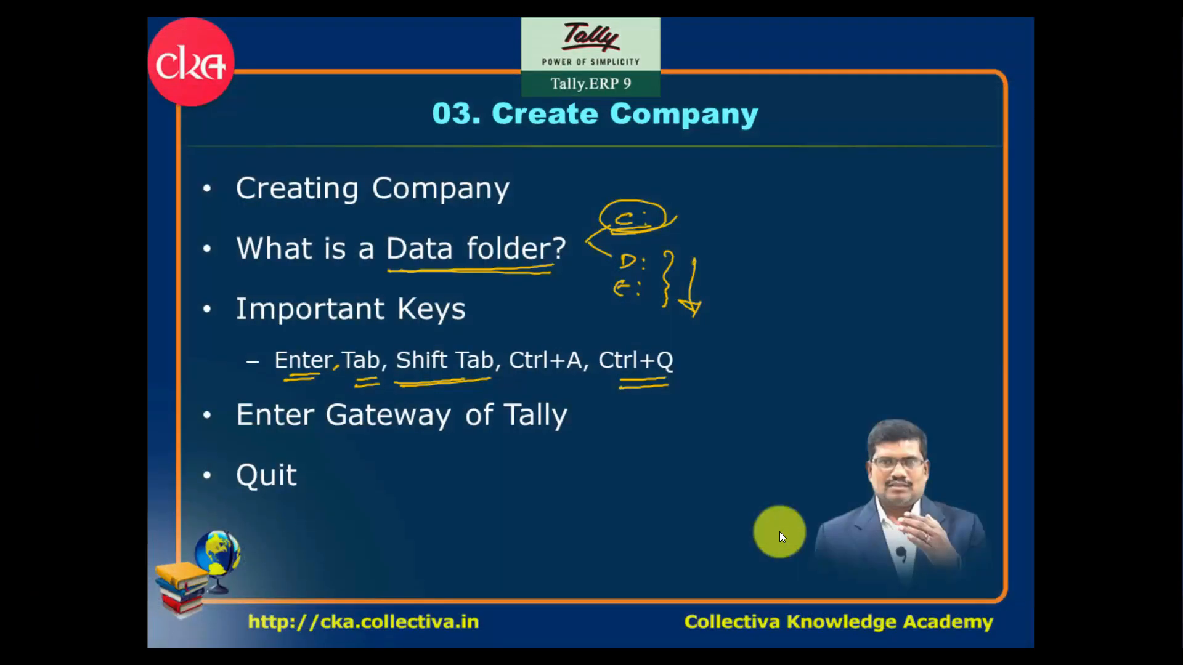
{"action": "mouse_move", "coordinate": [370, 639]}
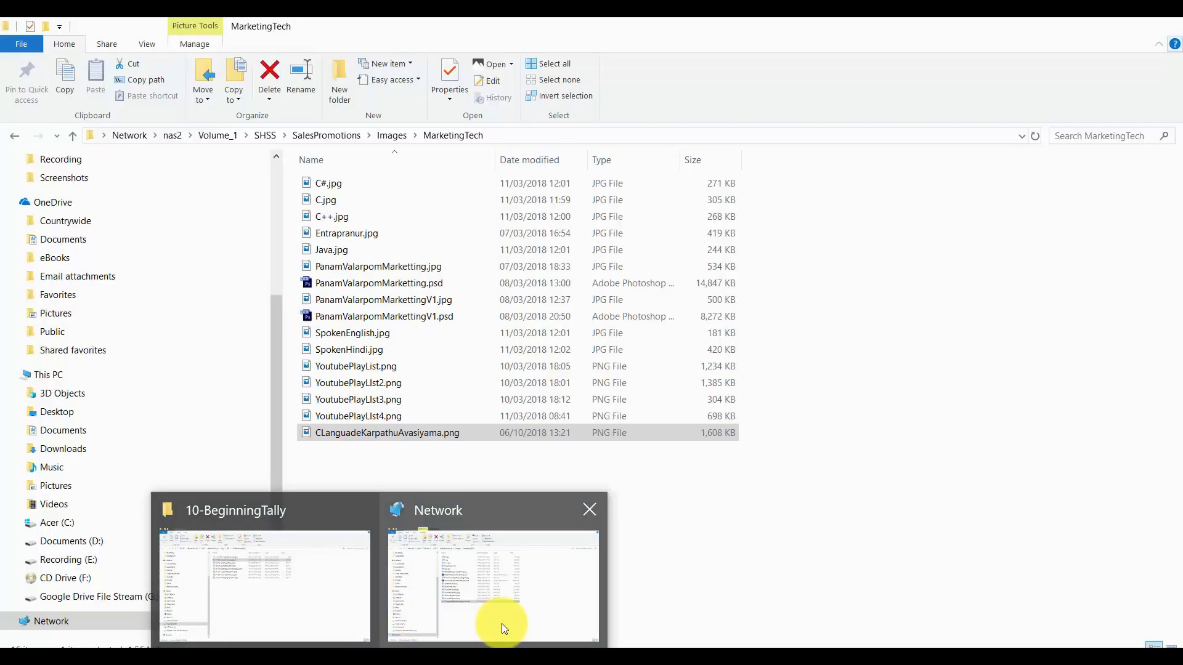
{"action": "left_click", "coordinate": [499, 624]}
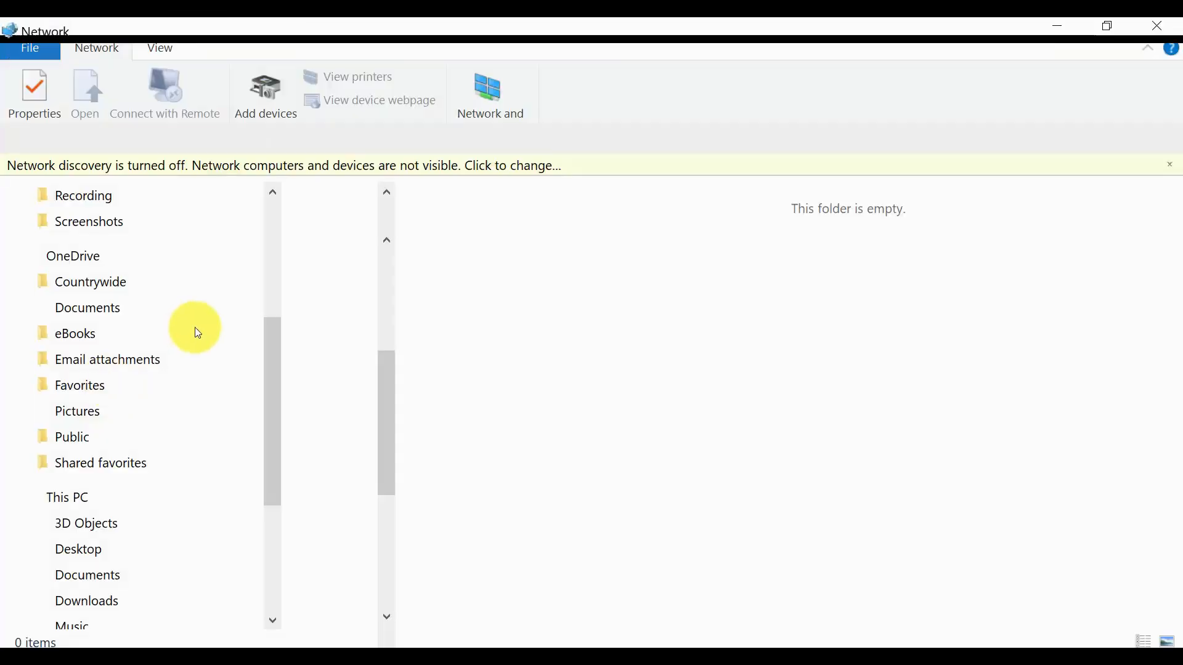
{"action": "left_click", "coordinate": [67, 498]}
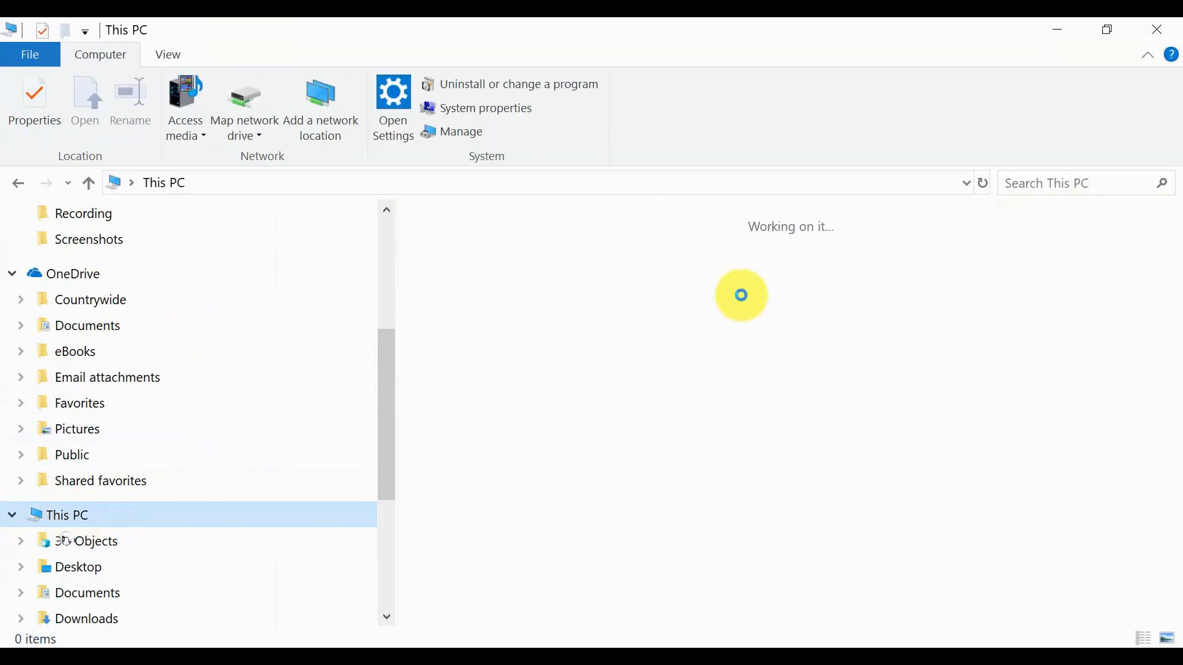
{"action": "double_click", "coordinate": [877, 551]}
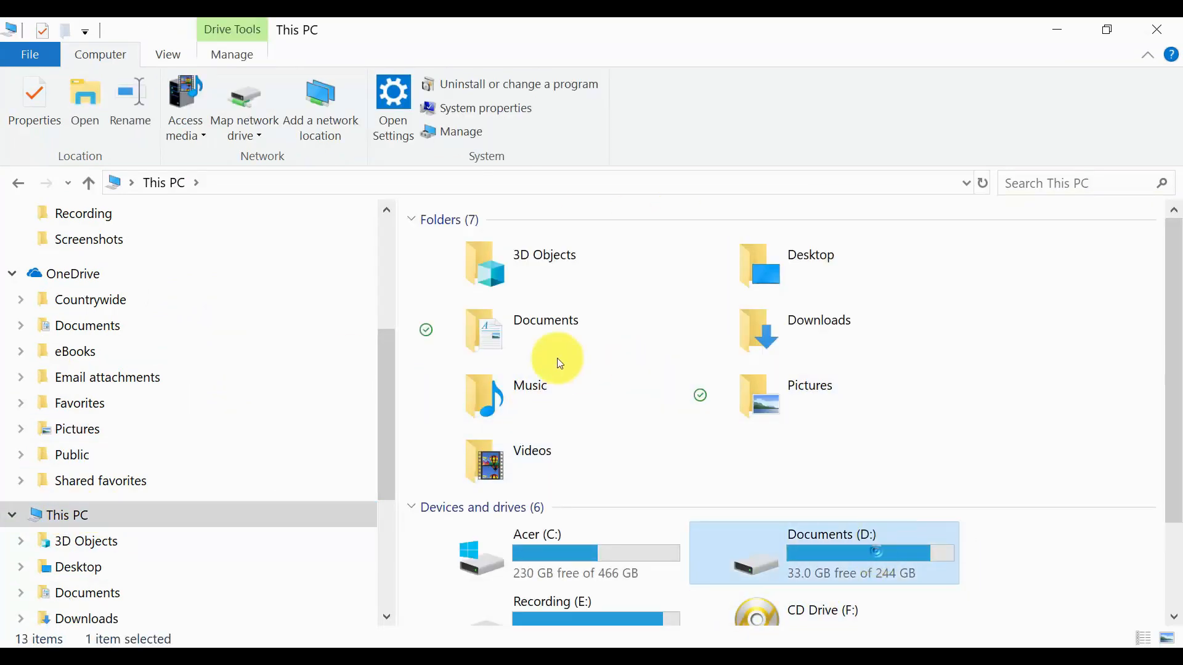
{"action": "key", "text": "t"}
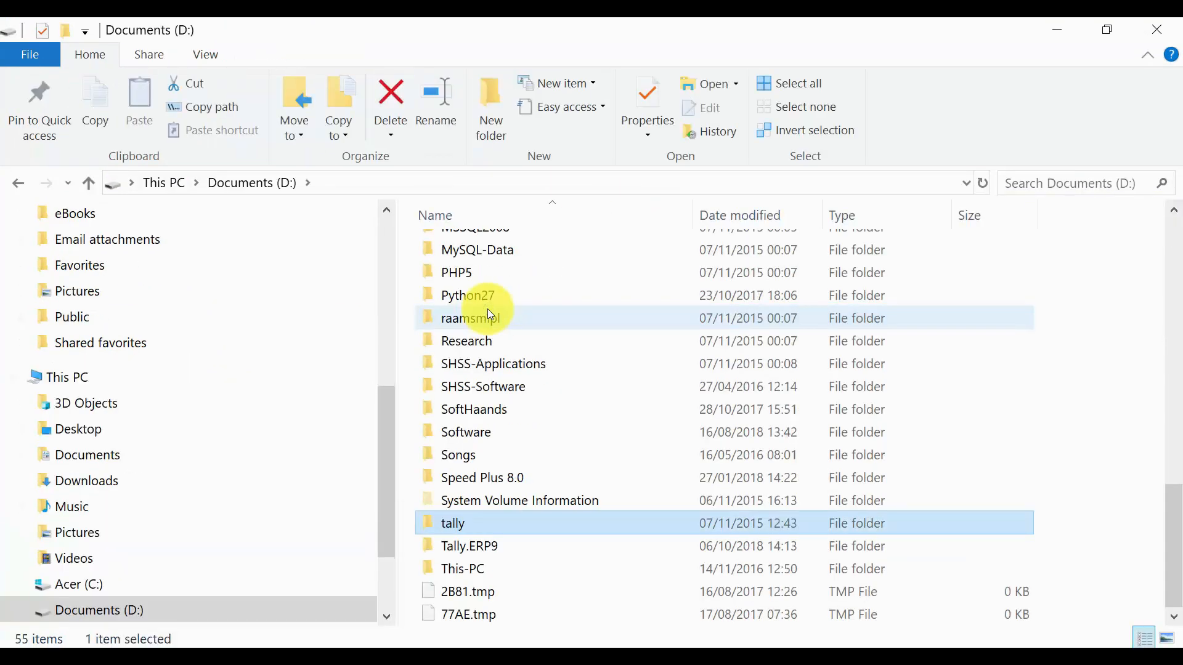
{"action": "key", "text": "Down"}
{"action": "key", "text": "Up"}
{"action": "key", "text": "Return"}
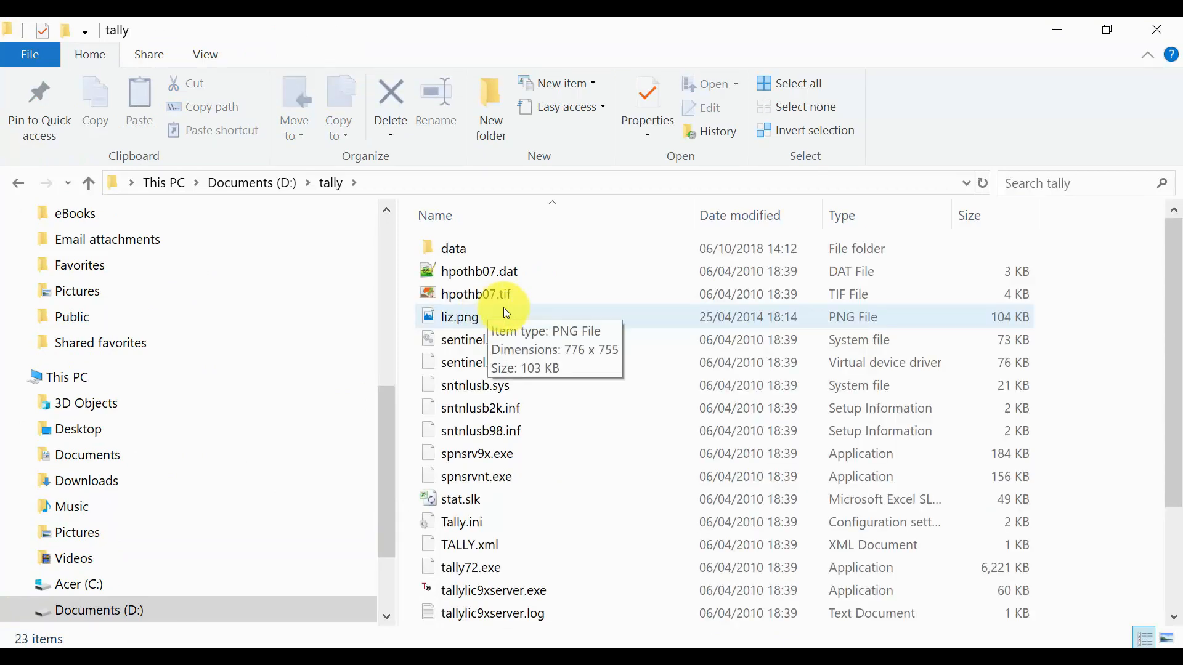
{"action": "double_click", "coordinate": [485, 251]}
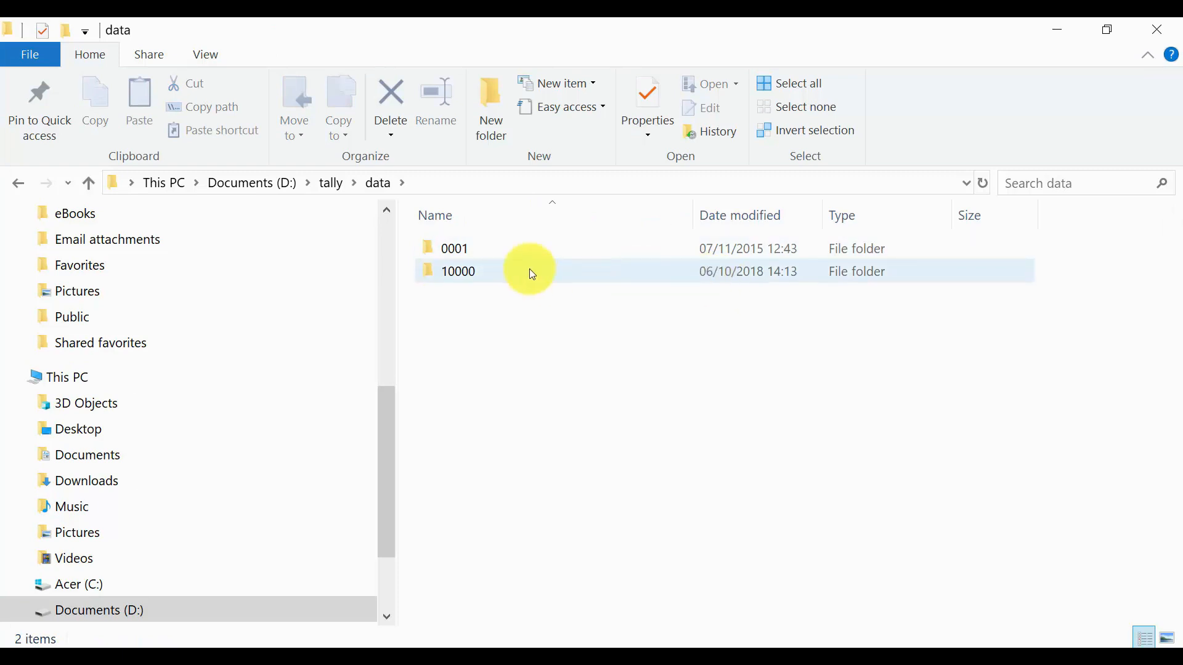
{"action": "left_click", "coordinate": [492, 270]}
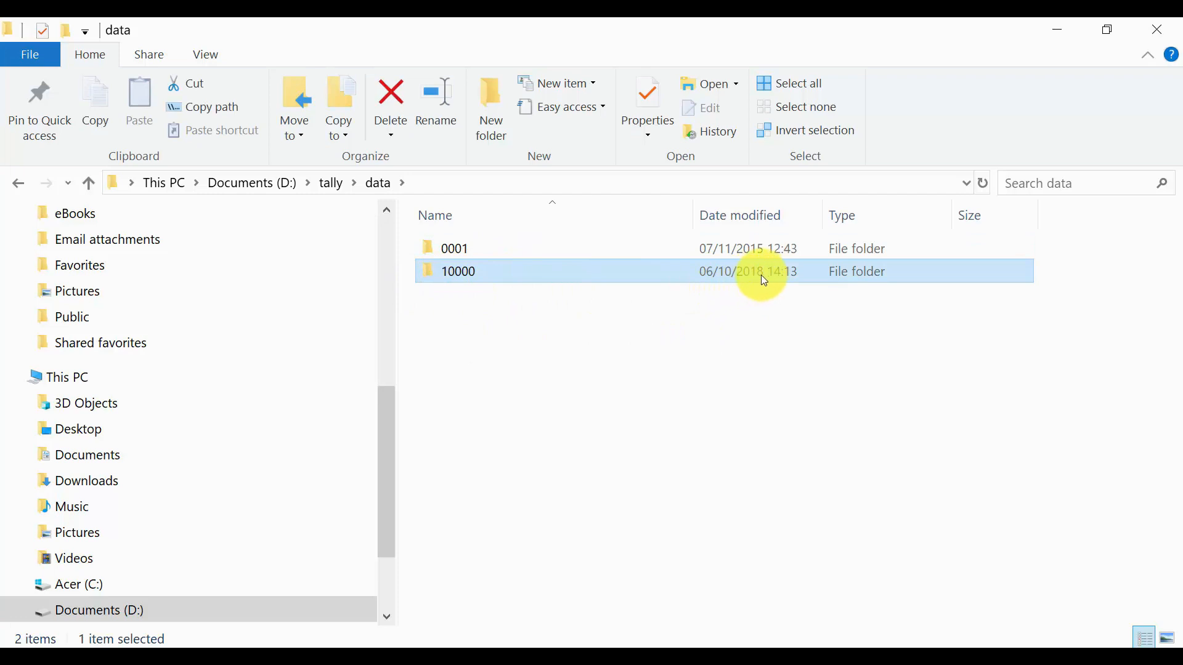
{"action": "double_click", "coordinate": [526, 281]}
{"action": "left_click_drag", "start_coordinate": [641, 533], "coordinate": [479, 243]}
{"action": "left_click", "coordinate": [684, 528]}
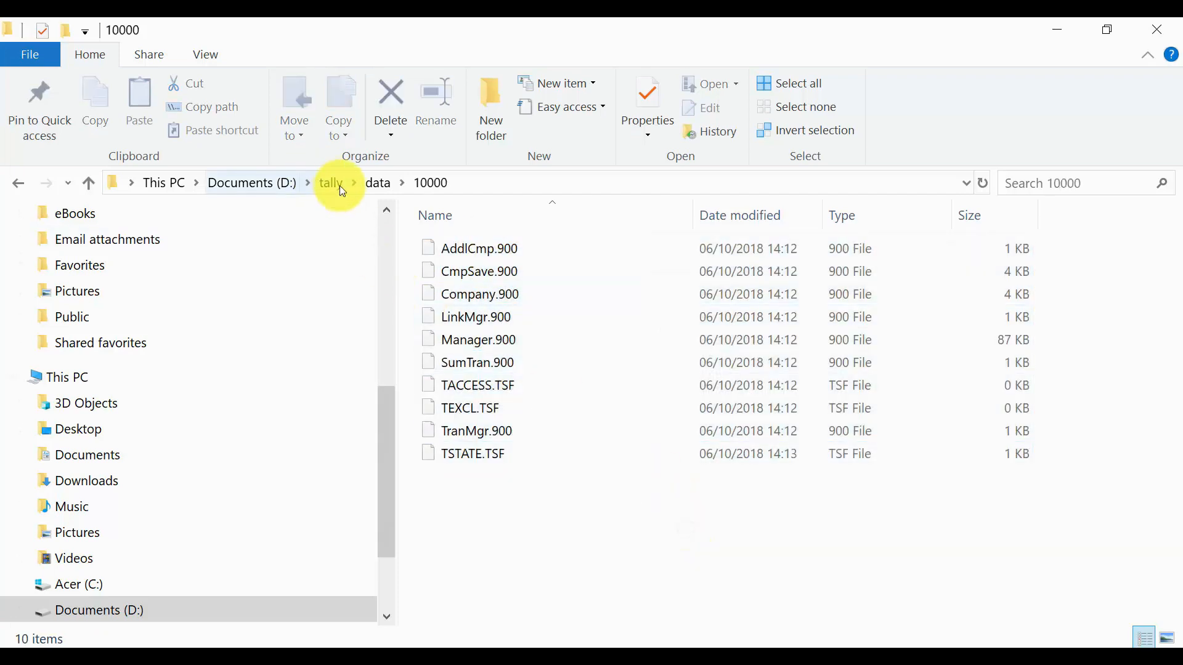
{"action": "left_click", "coordinate": [385, 185]}
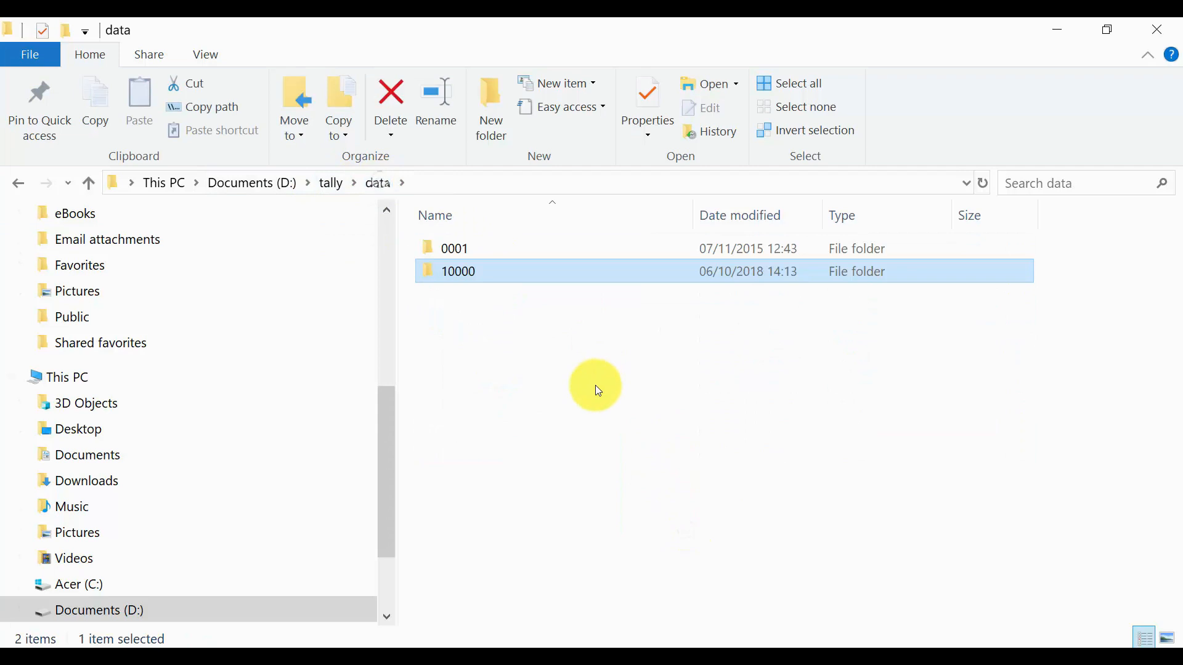
{"action": "left_click", "coordinate": [335, 182]}
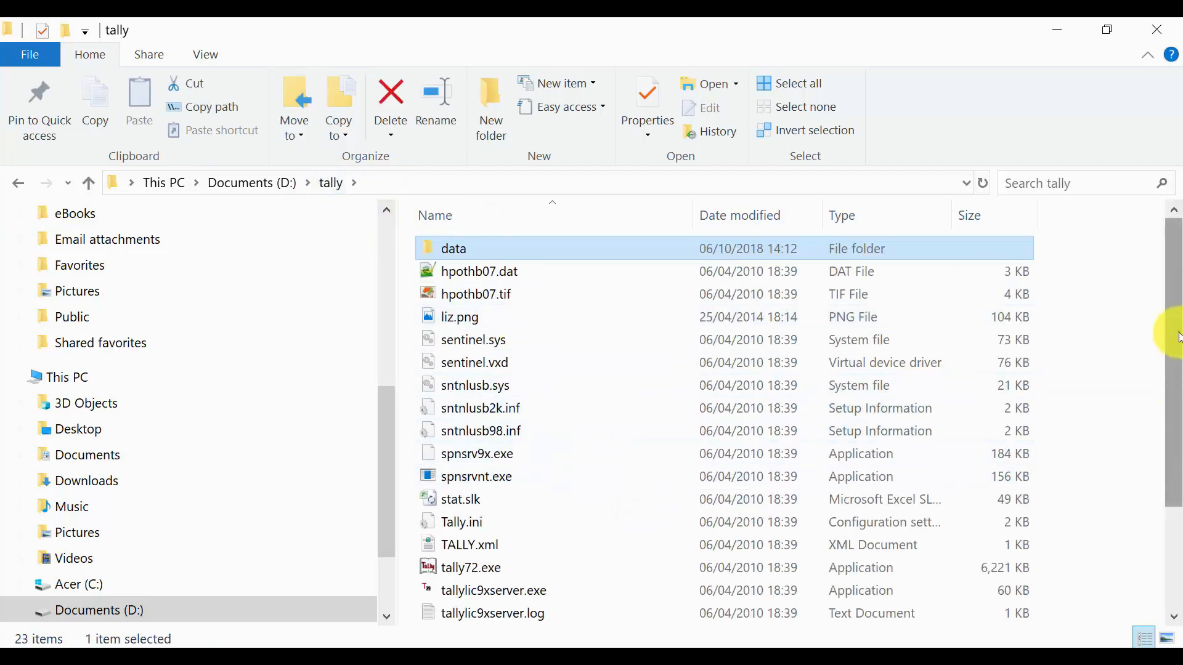
{"action": "left_click", "coordinate": [251, 182]}
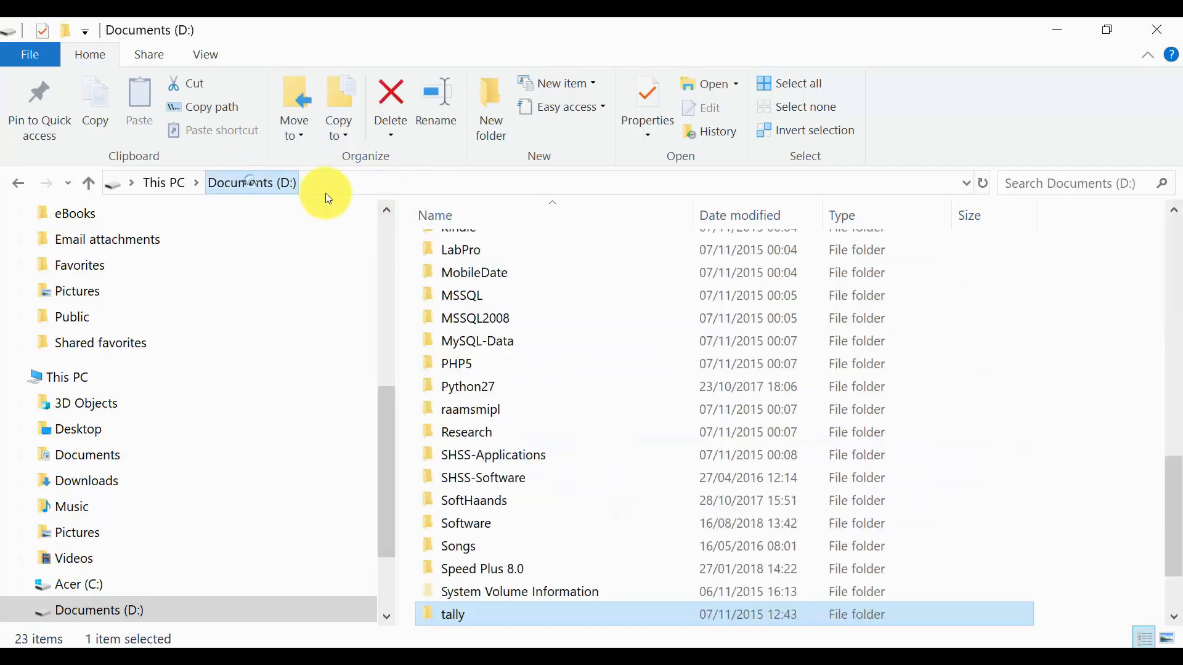
{"action": "left_click_drag", "start_coordinate": [1172, 529], "coordinate": [1169, 575]}
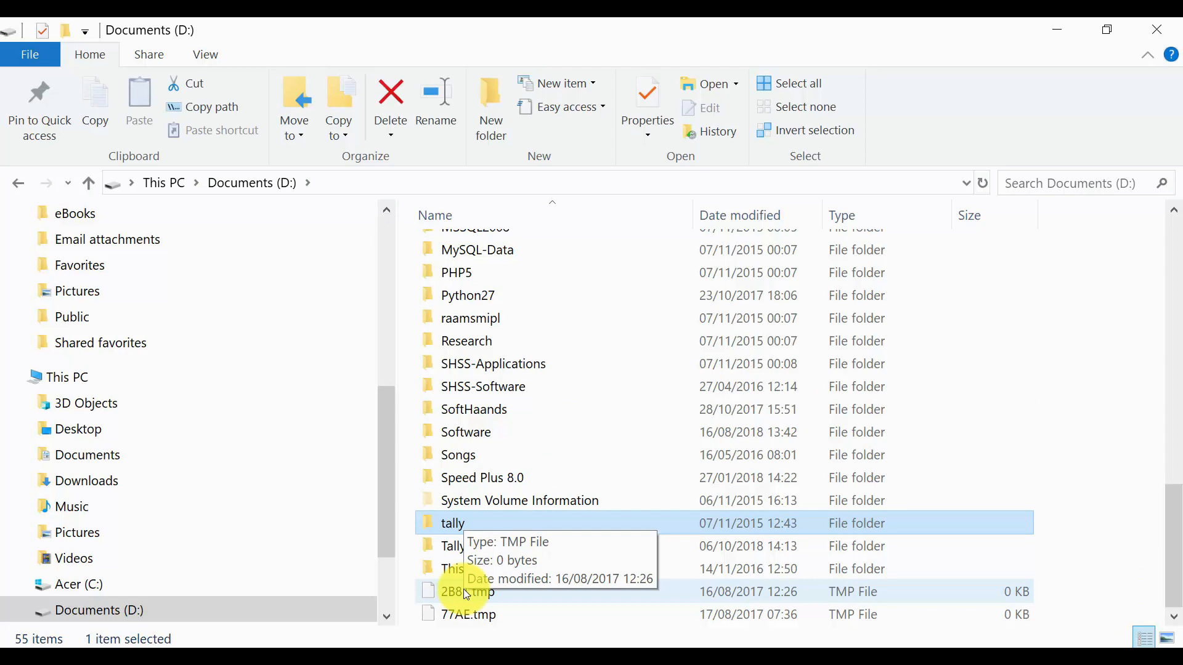
{"action": "left_click", "coordinate": [1052, 25]}
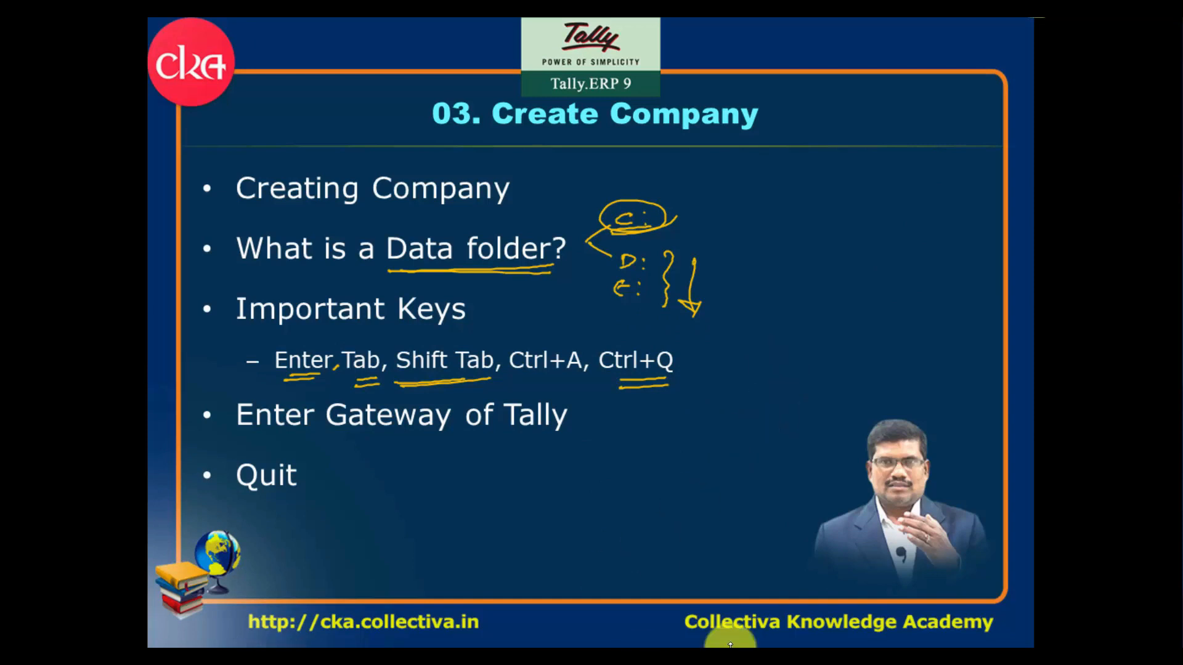
- Clear the slide show off the screen to reach the desktop
{"action": "left_click", "coordinate": [1181, 664]}
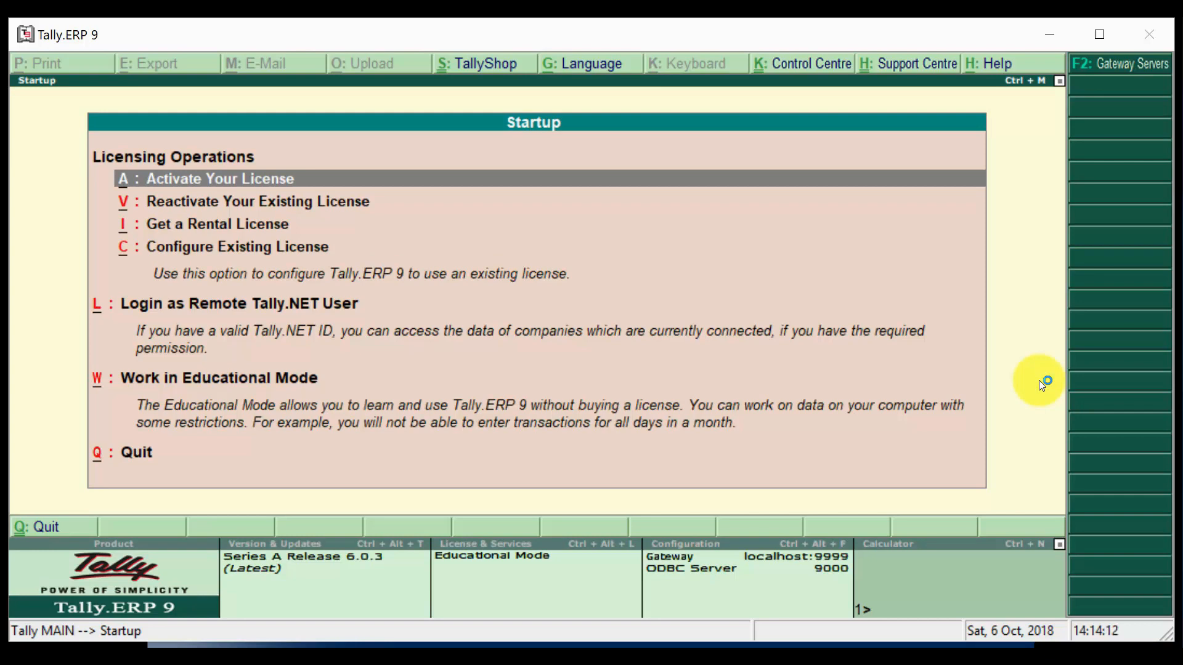
- Choose Educational Mode and load the company from path d:\tally\data
{"action": "key", "text": "w"}
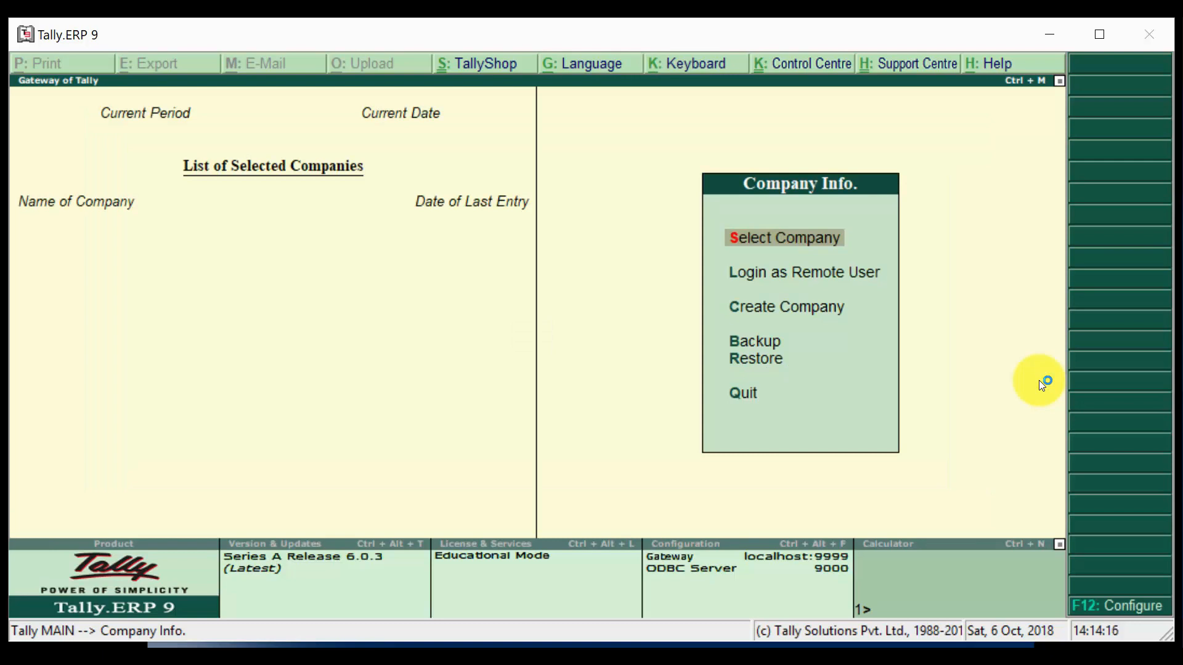
{"action": "key", "text": "Return"}
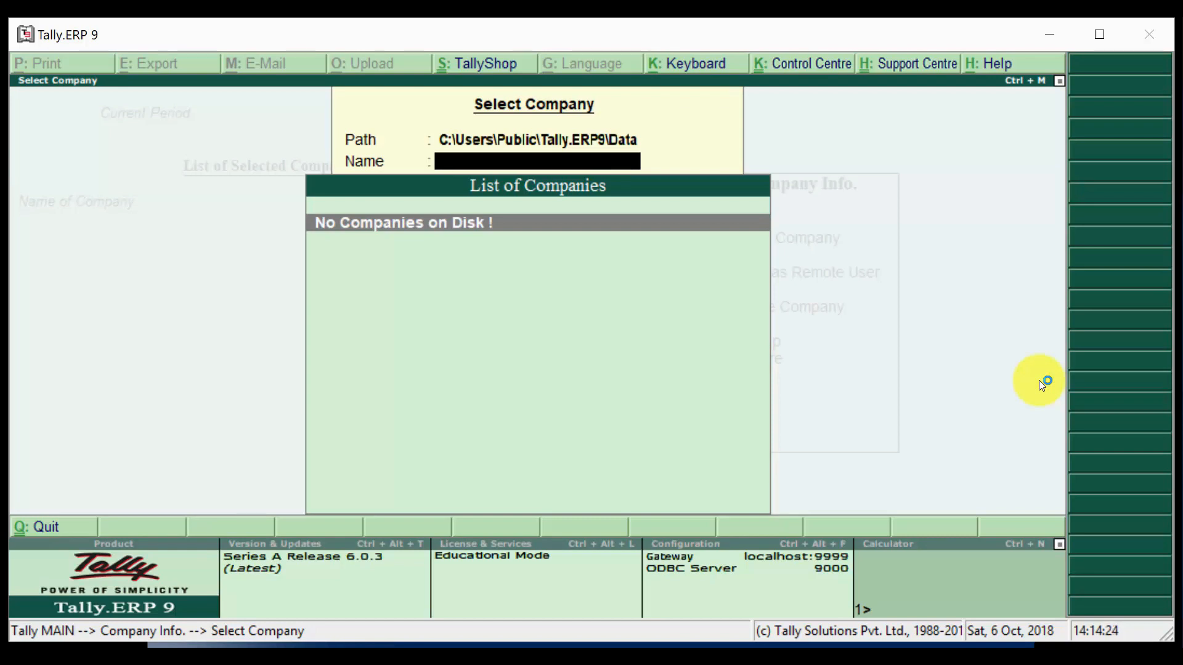
{"action": "key", "text": "BackSpace"}
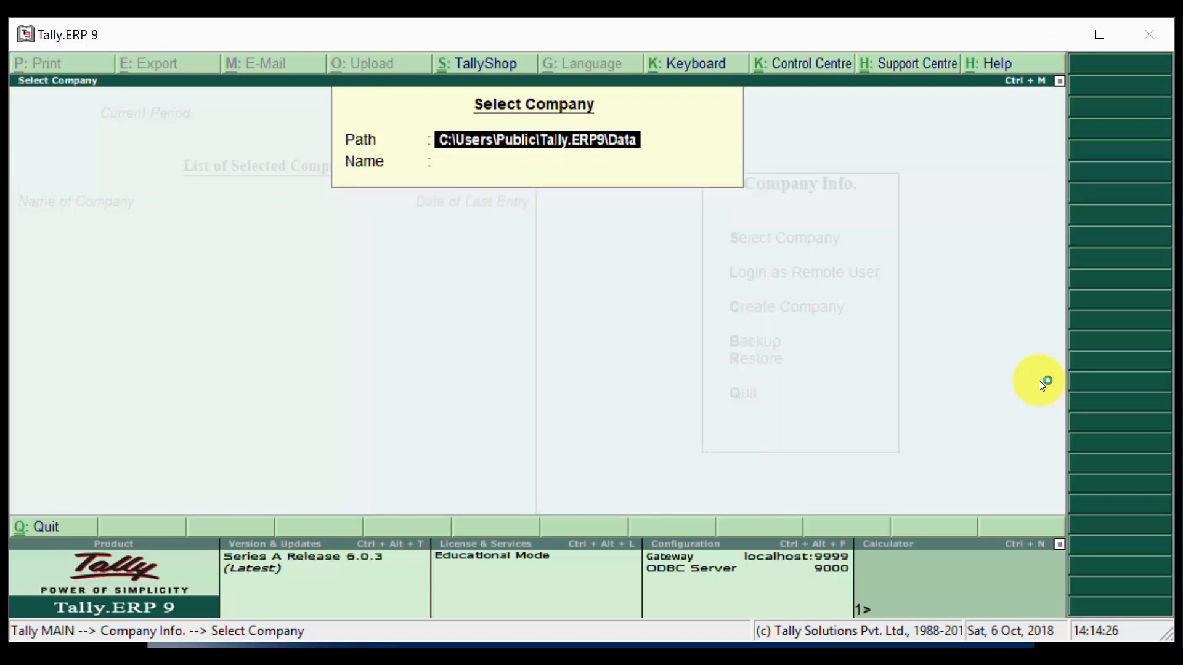
{"action": "type", "text": "d:\\t"}
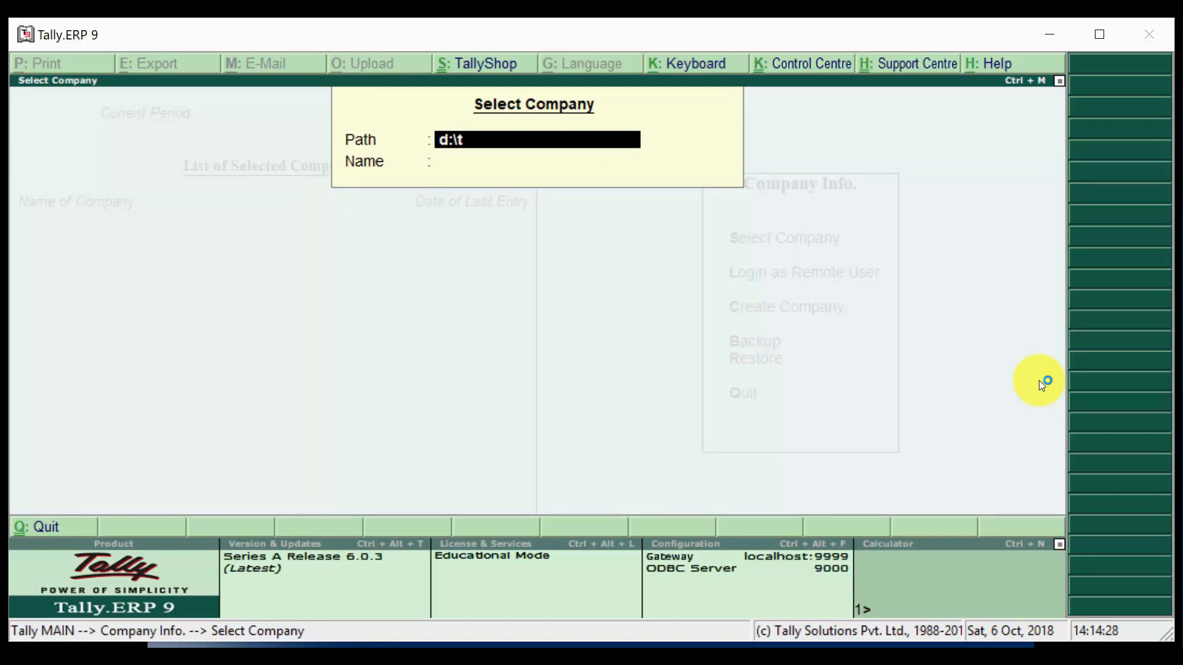
{"action": "type", "text": "ally\\data"}
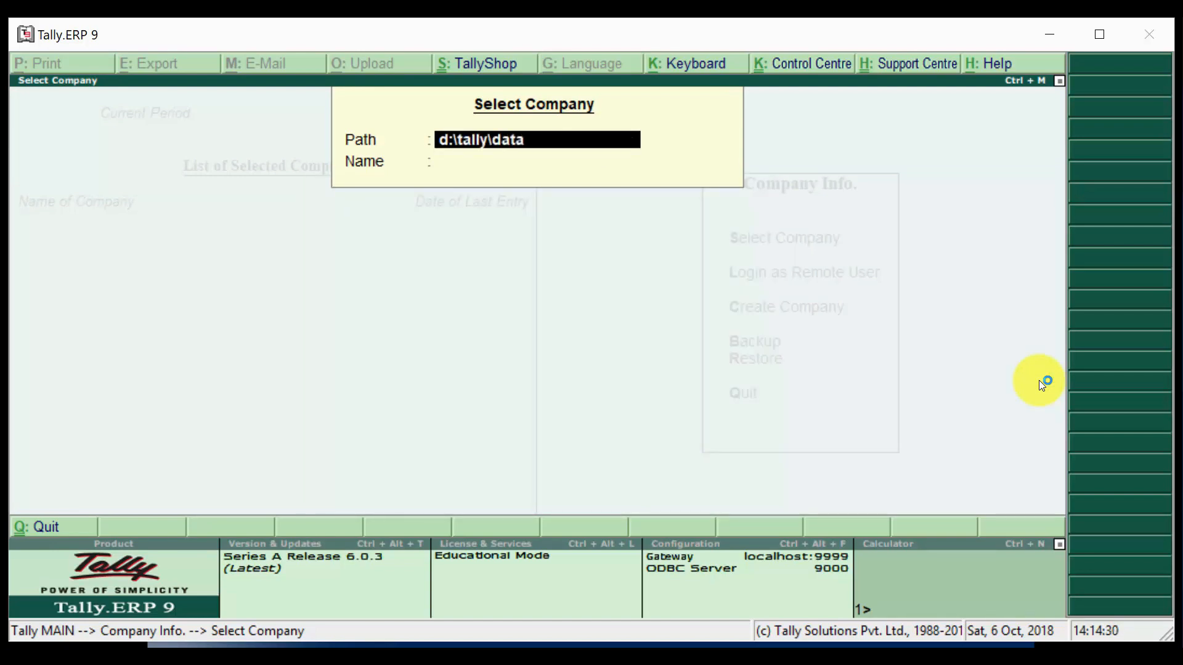
{"action": "key", "text": "Return"}
{"action": "key", "text": "Return"}
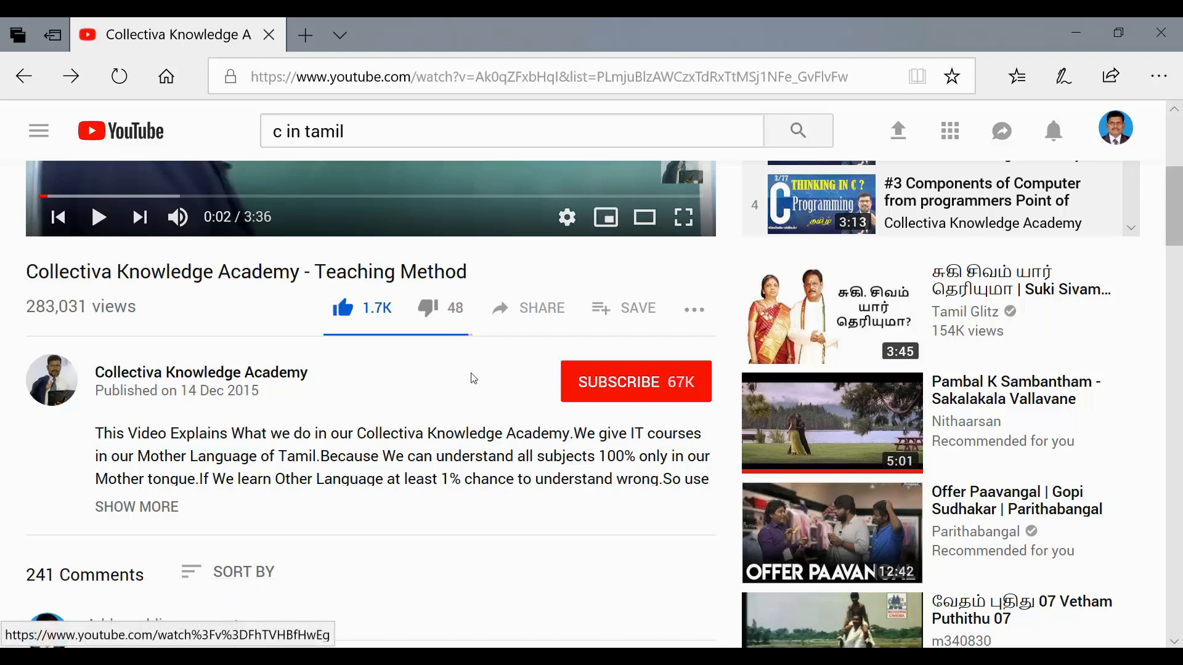
- Open the channel's playlists and play, then pause, Fundamentals of C Programming in Tamil
{"action": "left_click", "coordinate": [249, 377]}
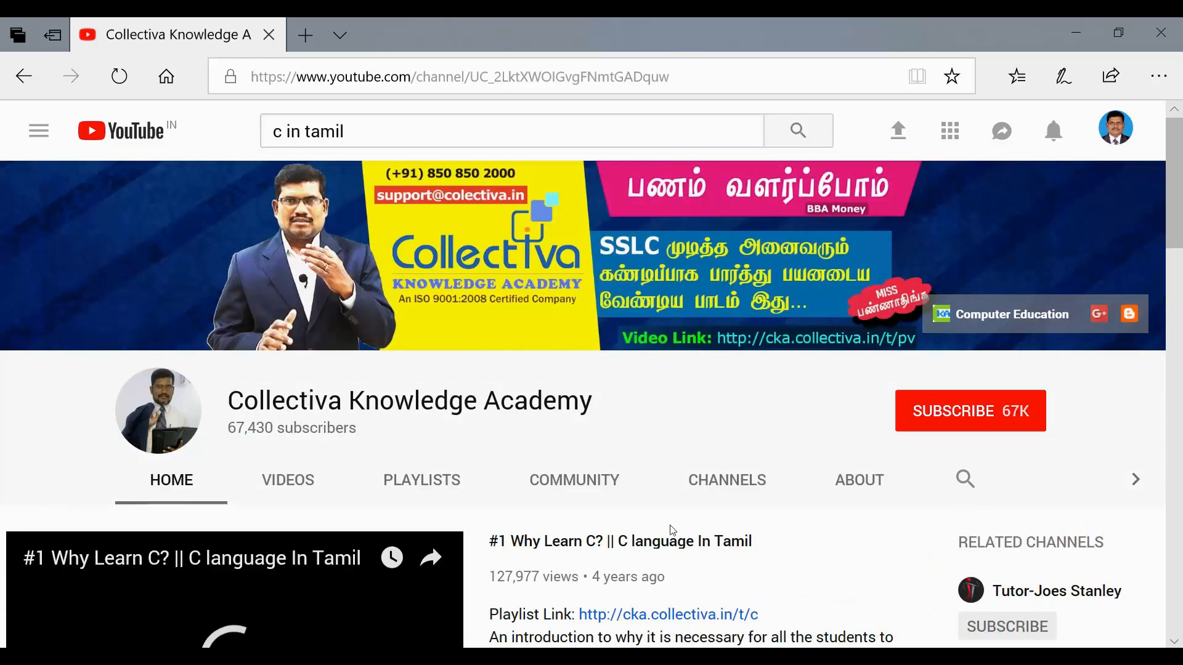
{"action": "left_click", "coordinate": [419, 484]}
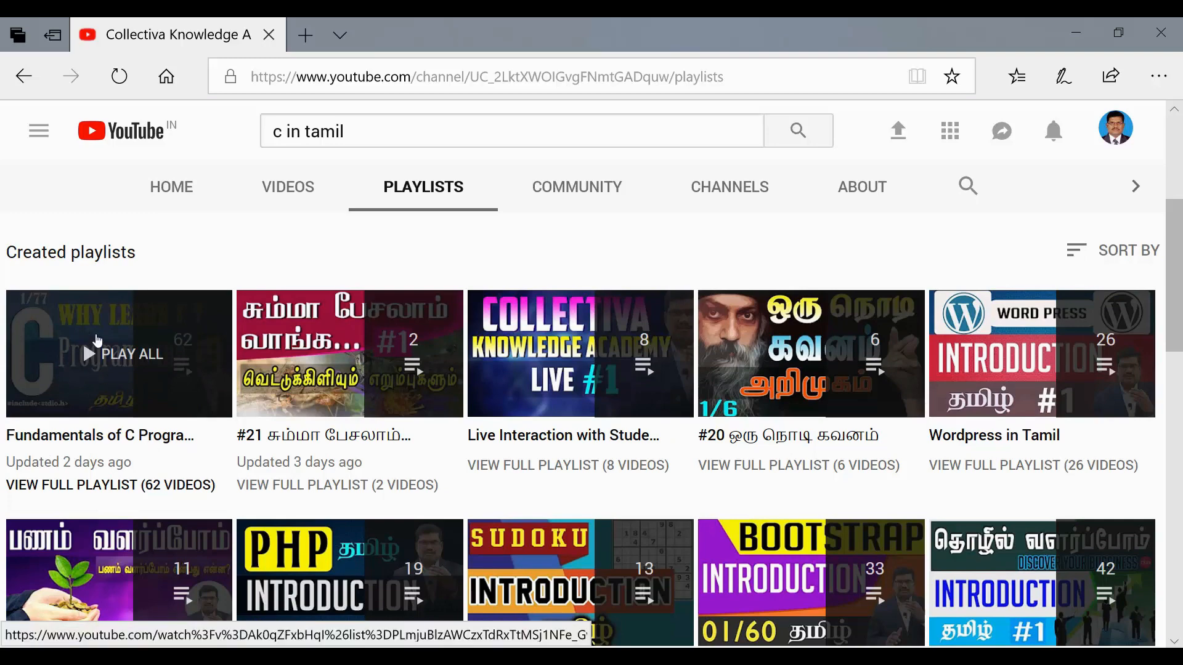
{"action": "left_click", "coordinate": [131, 359]}
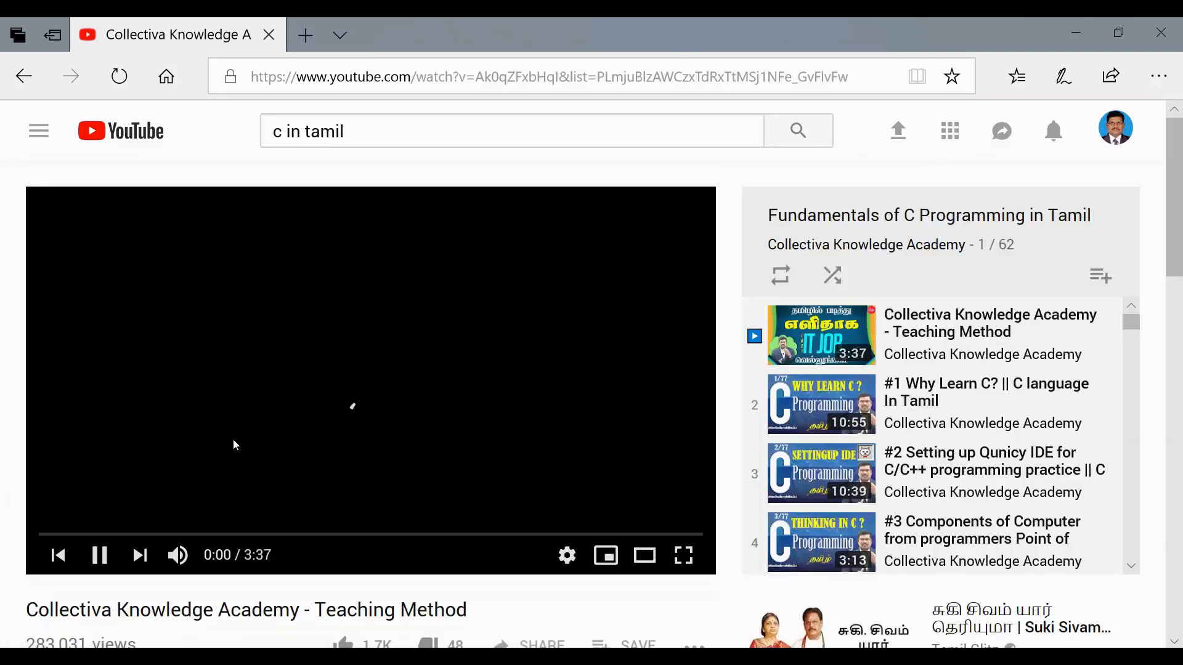
{"action": "left_click", "coordinate": [87, 558]}
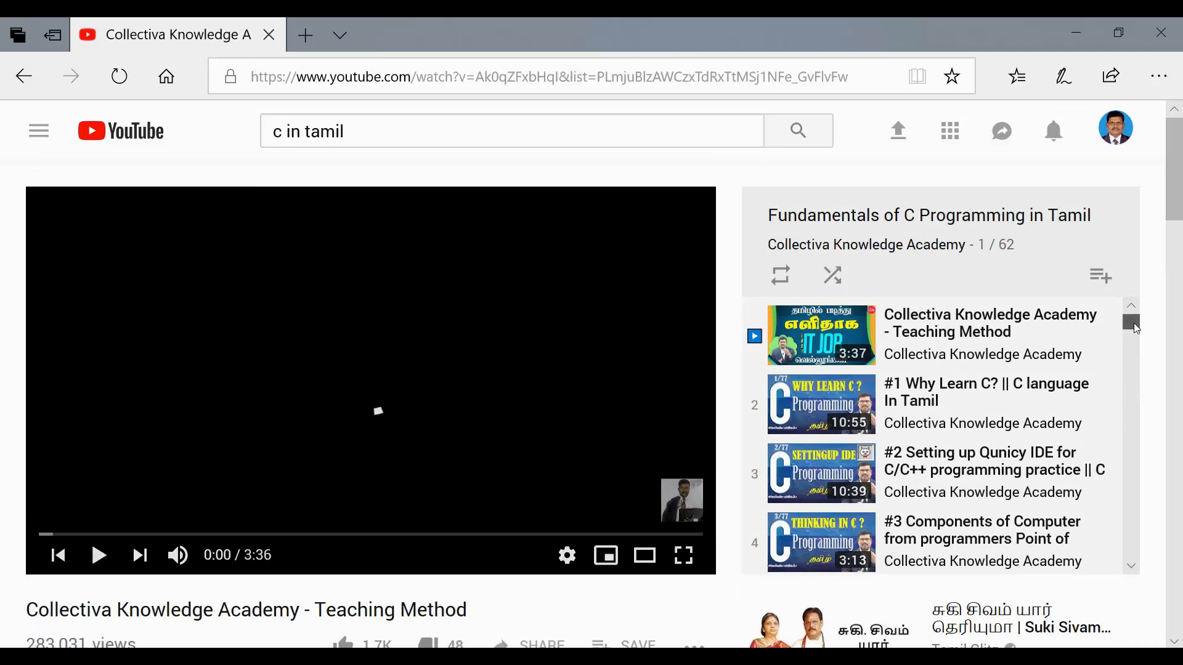
- Back on the channel page, hit SUBSCRIBE to get the 'Subscription added' confirmation
{"action": "left_click_drag", "start_coordinate": [1134, 323], "coordinate": [1138, 342]}
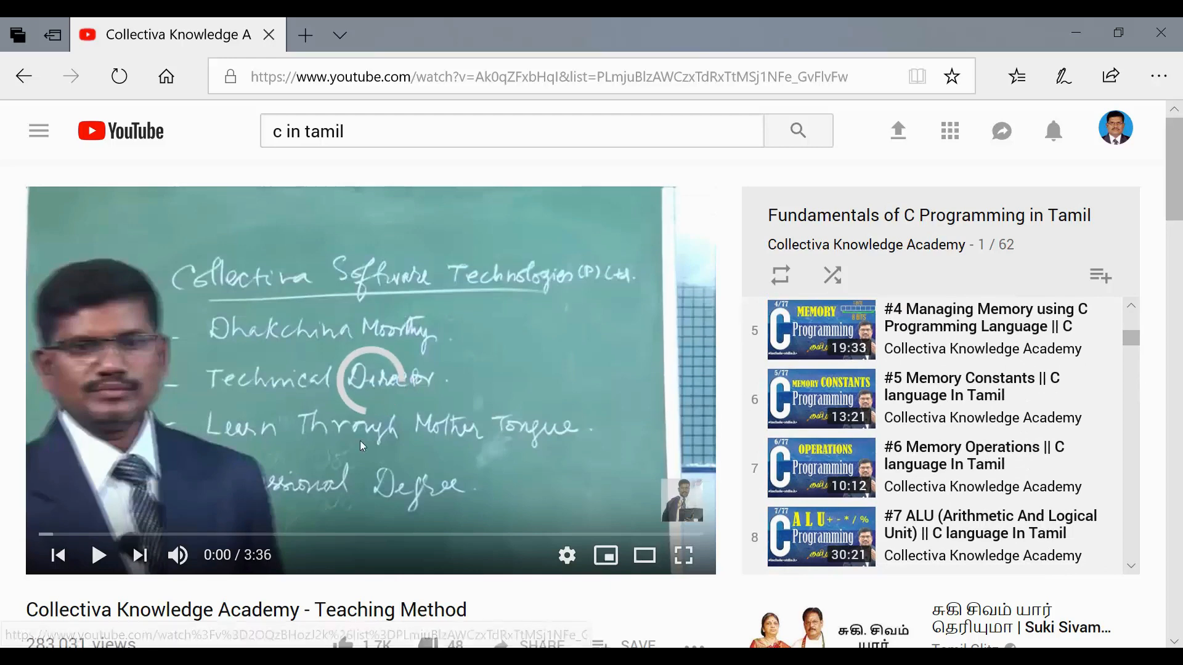
{"action": "mouse_move", "coordinate": [1132, 340]}
{"action": "left_mouse_down"}
{"action": "mouse_move", "coordinate": [1132, 321]}
{"action": "mouse_move", "coordinate": [1138, 348]}
{"action": "left_mouse_up"}
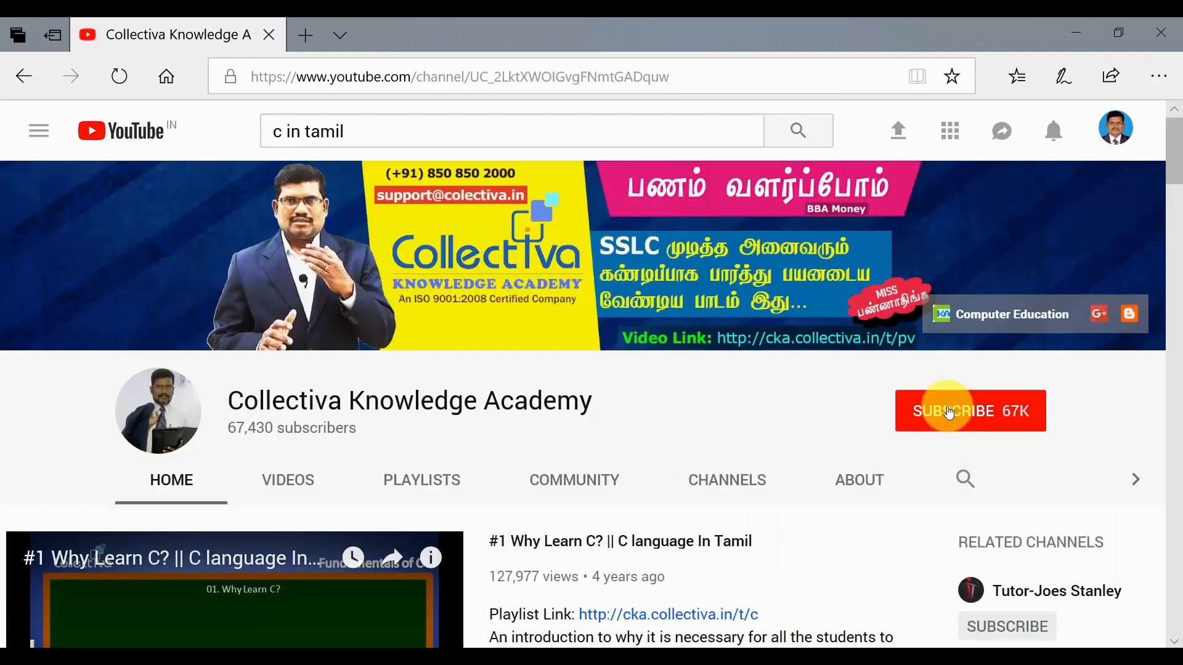
{"action": "left_click", "coordinate": [962, 411]}
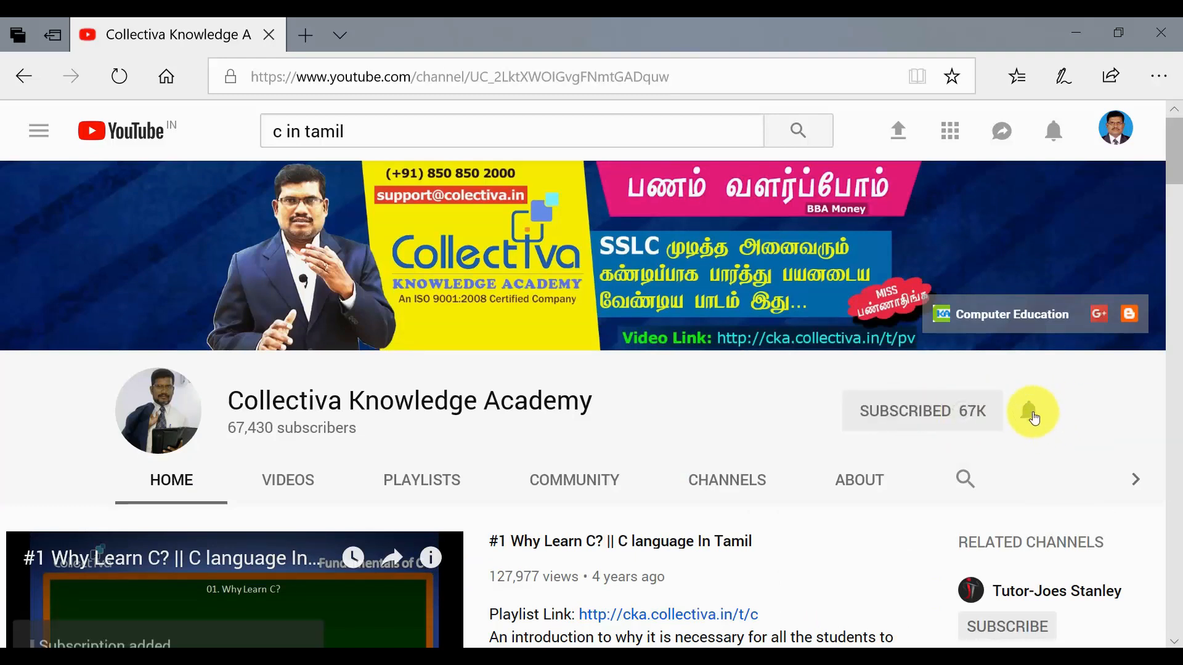